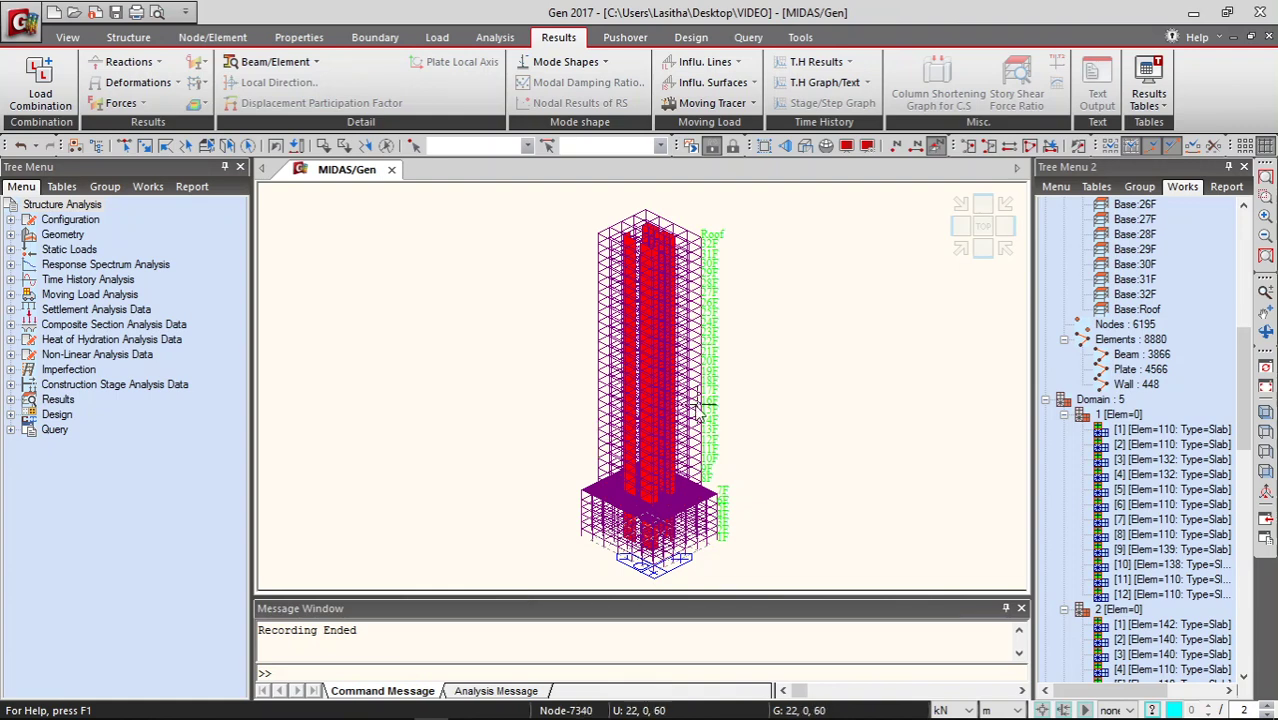
# Show the Load commands, then check the Wind Loads list and close it
pyautogui.moveTo(698, 412)
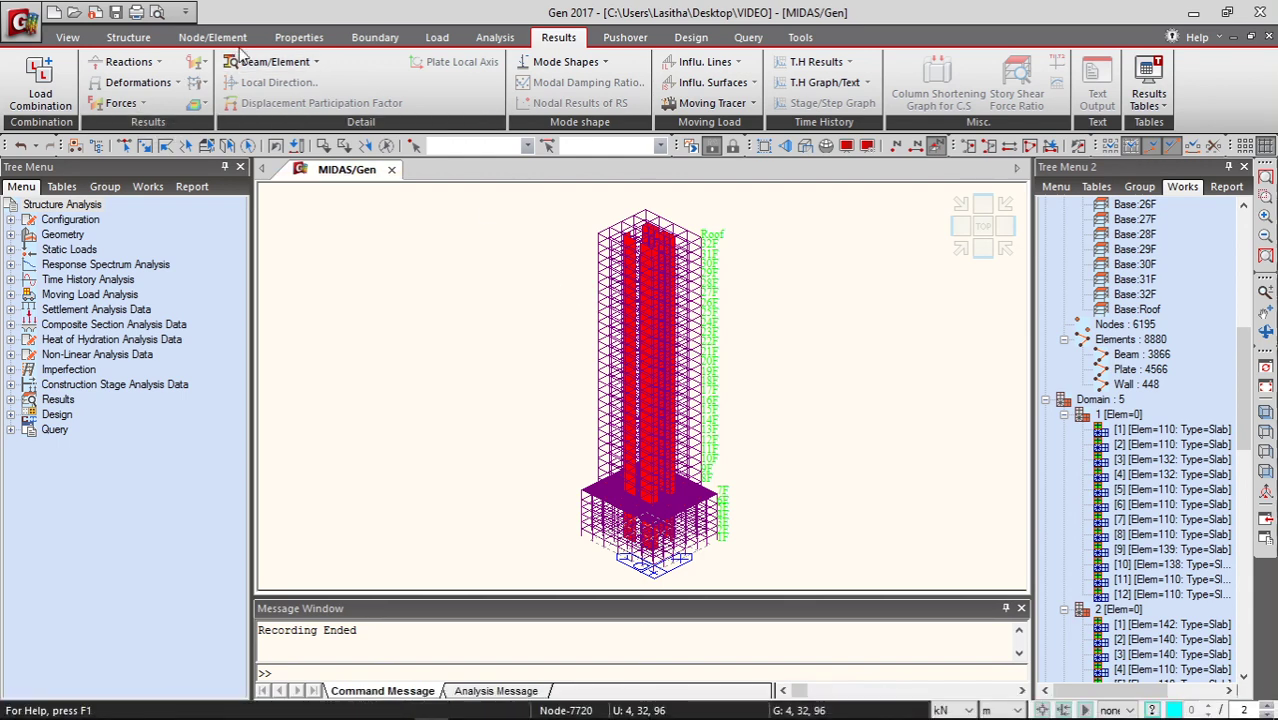
pyautogui.click(437, 38)
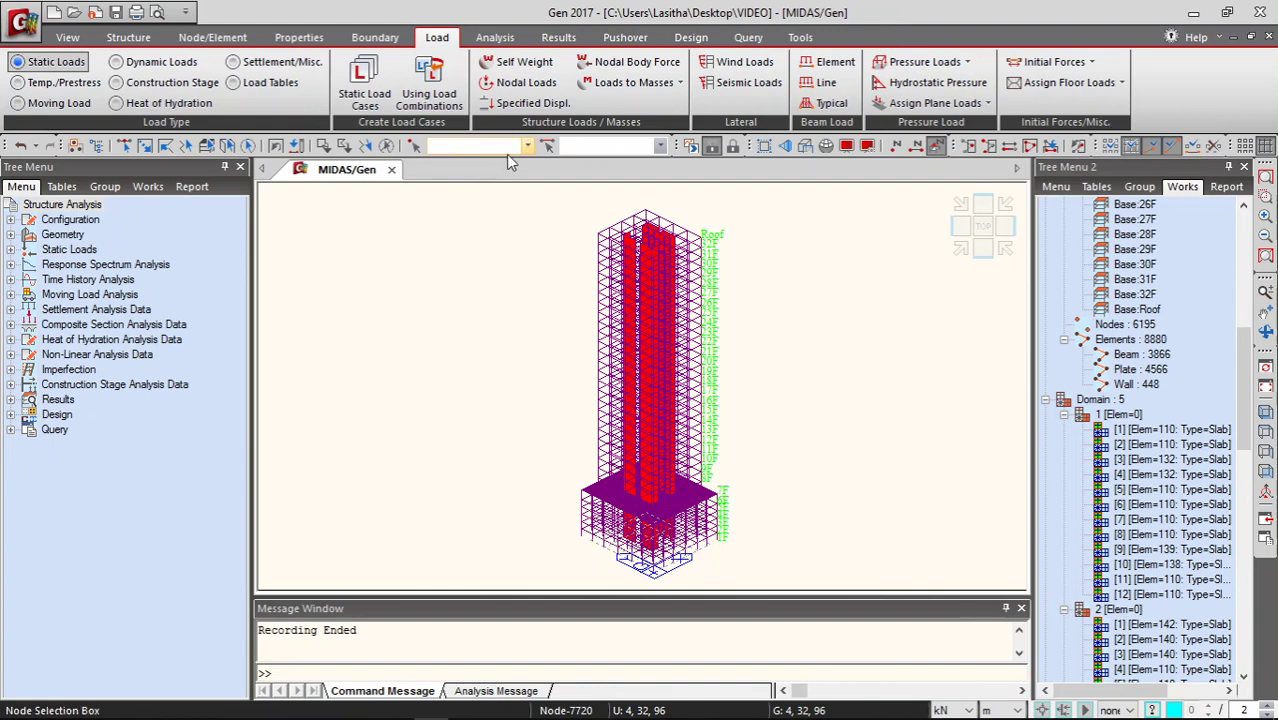
pyautogui.click(736, 63)
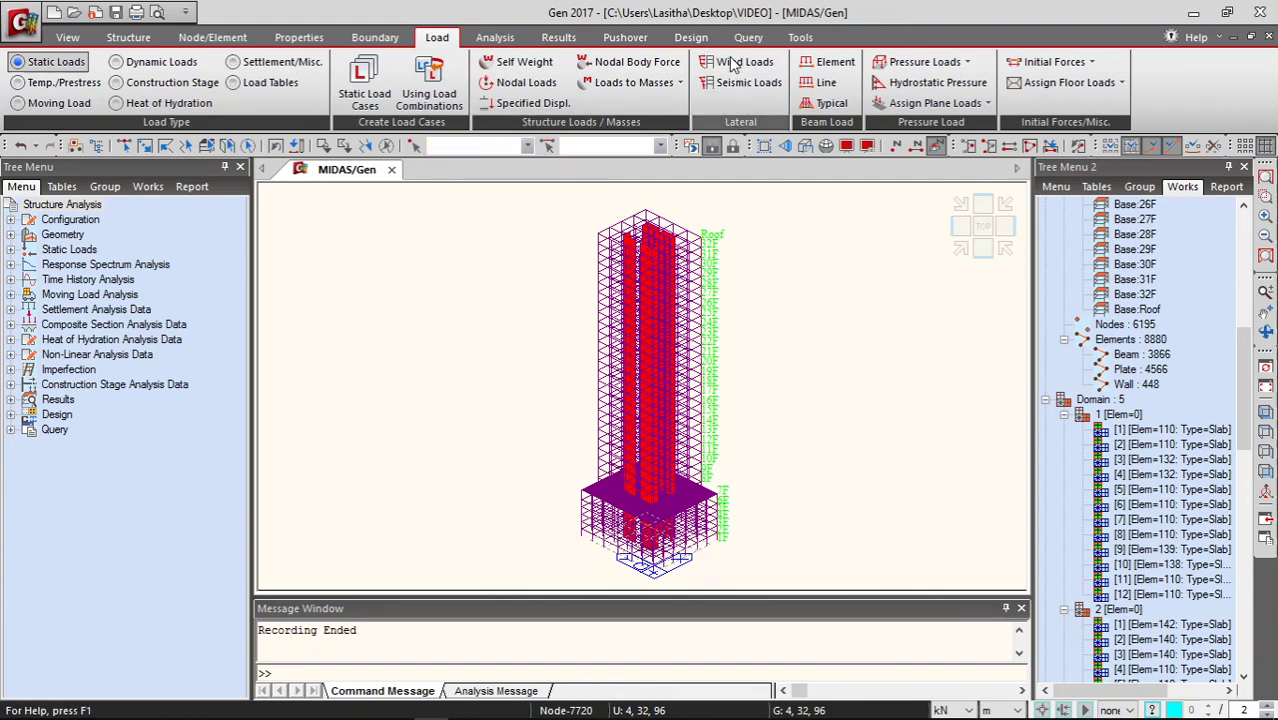
pyautogui.moveTo(211, 67); pyautogui.dragTo(305, 174)
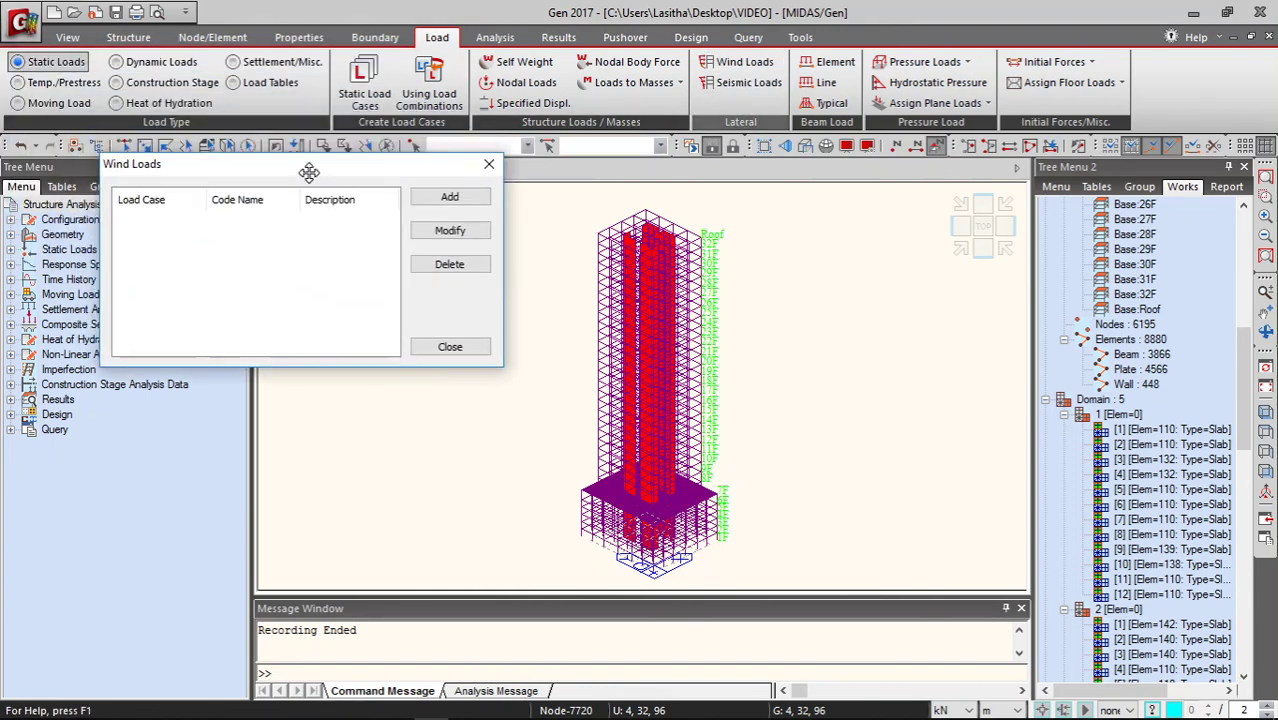
pyautogui.click(490, 168)
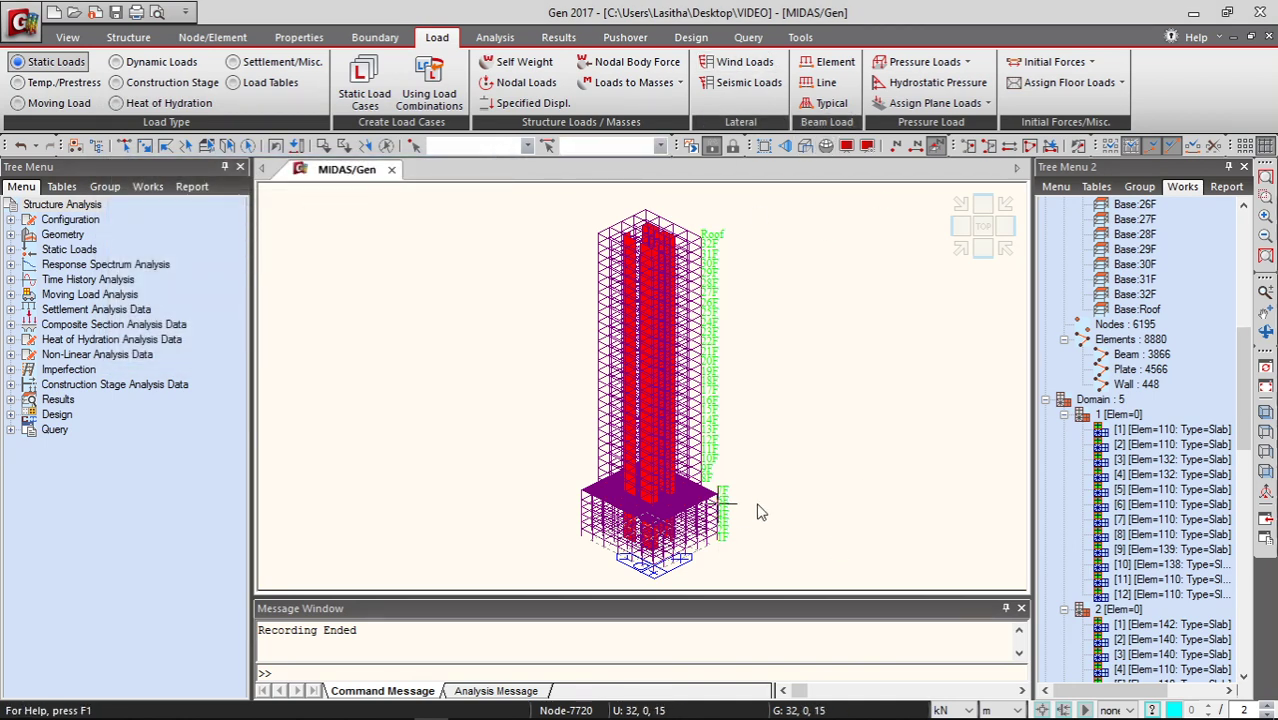
# Add static load cases Wind_X and Wind_Y of type Wind Load on Structure (W)
pyautogui.click(389, 104)
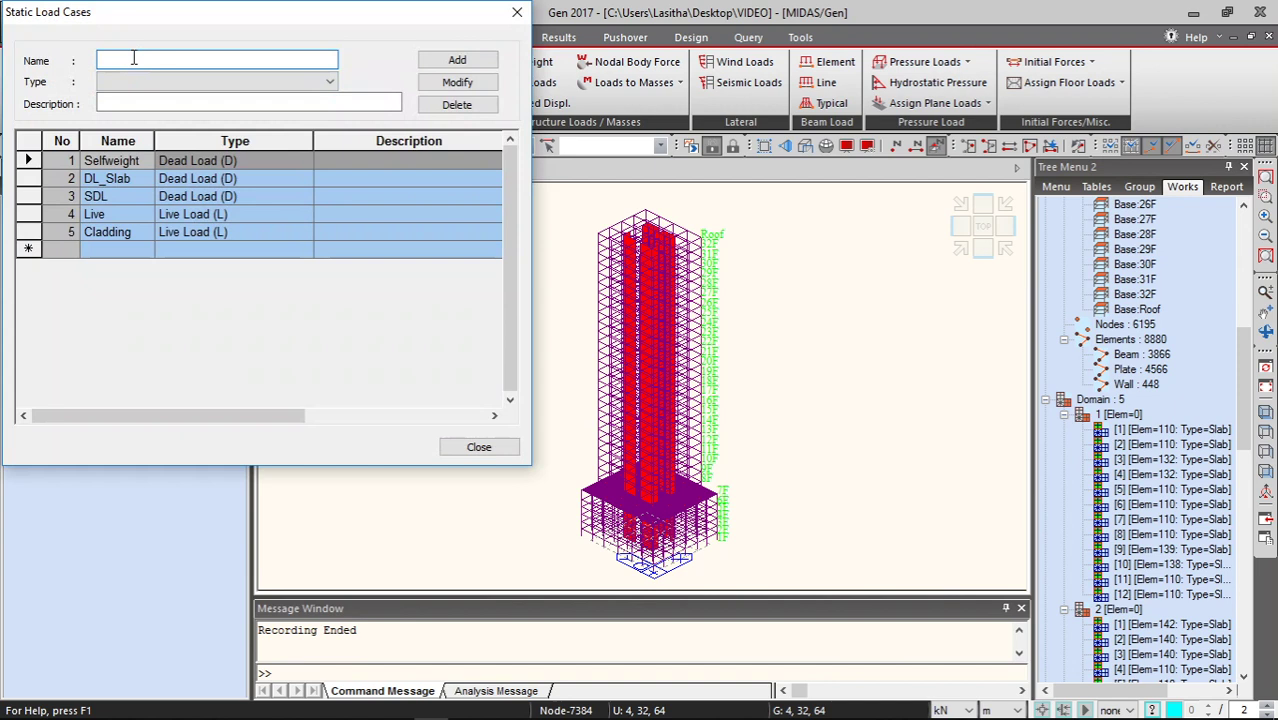
pyautogui.write('Wind_X')
pyautogui.click(217, 78)
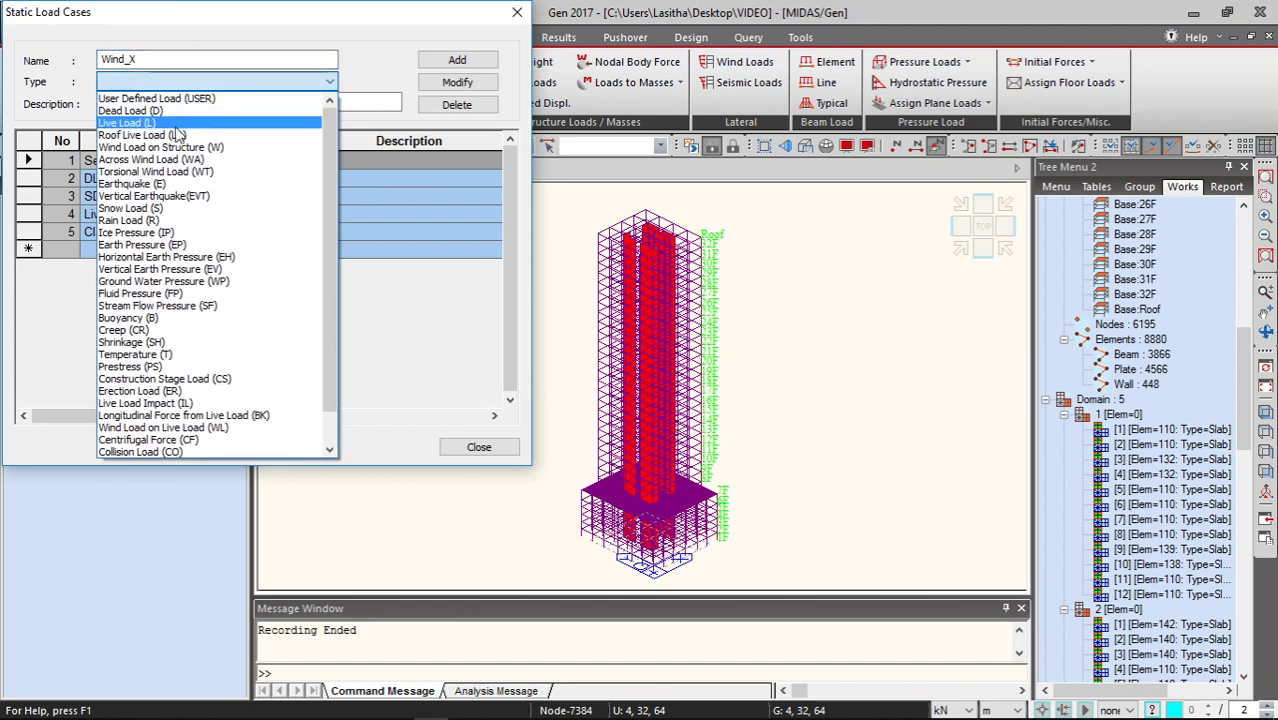
pyautogui.click(170, 147)
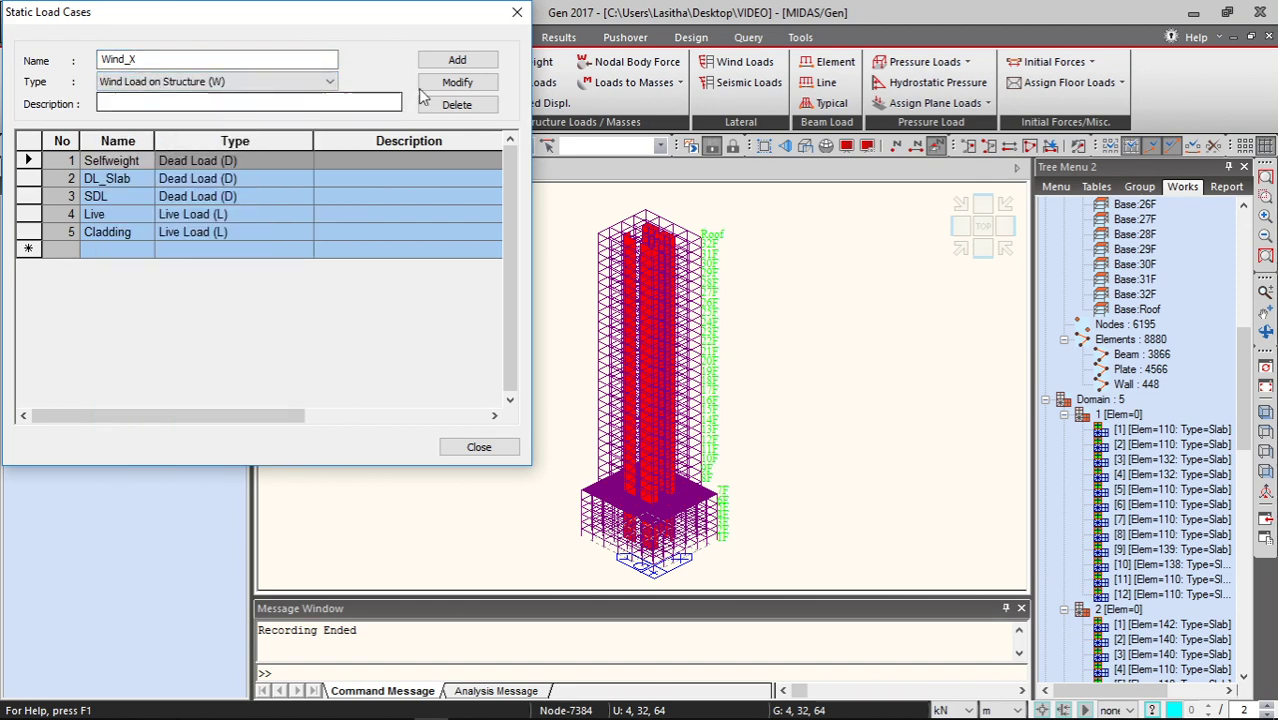
pyautogui.click(457, 60)
pyautogui.click(264, 281)
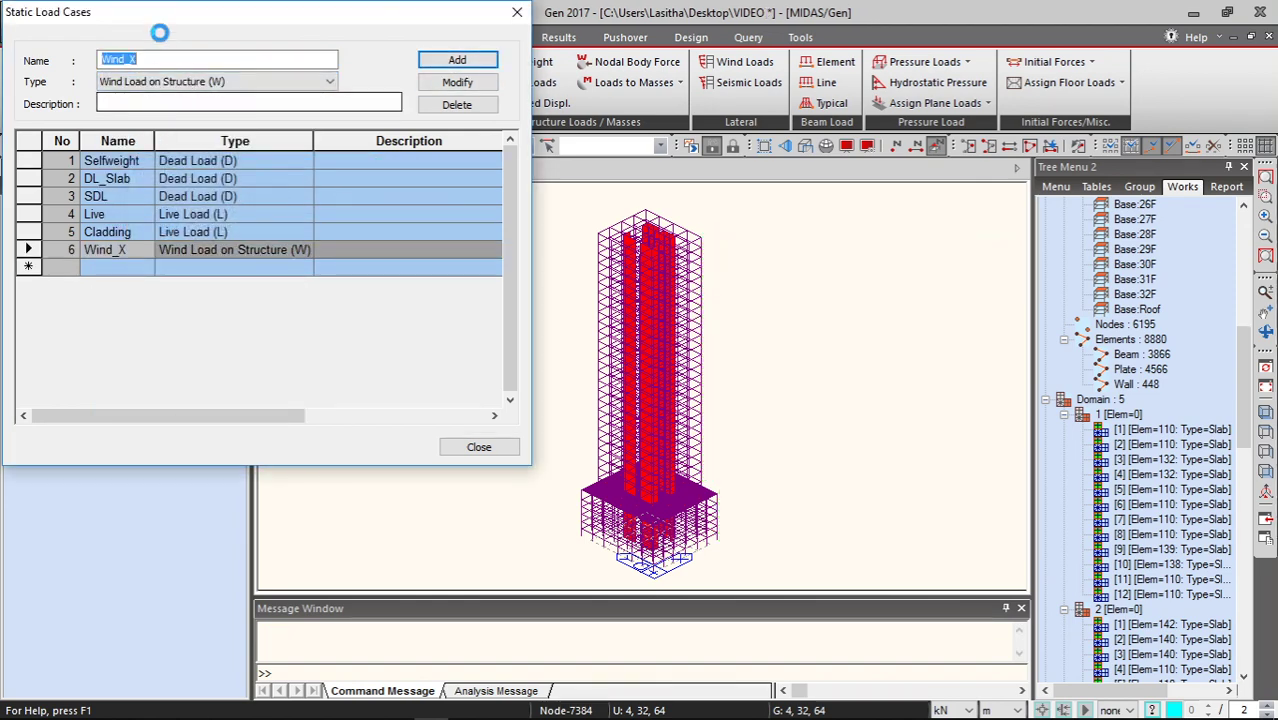
pyautogui.click(160, 62)
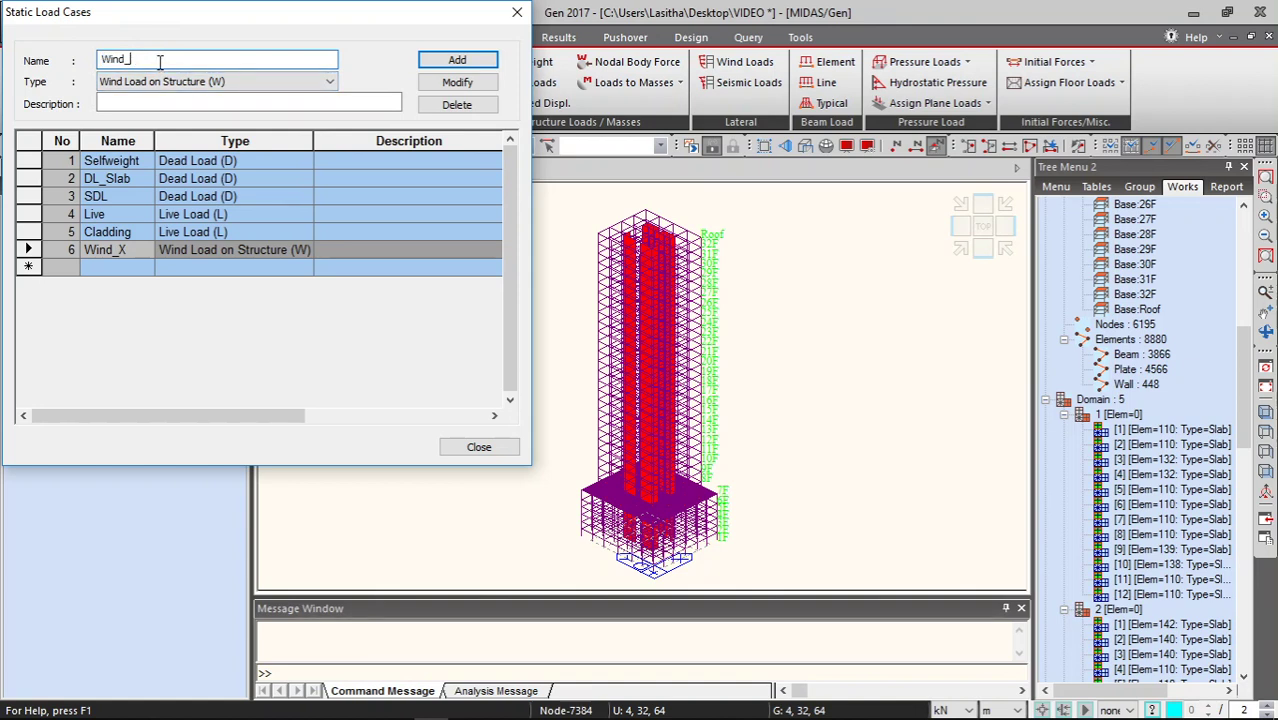
pyautogui.write('Y')
pyautogui.click(457, 60)
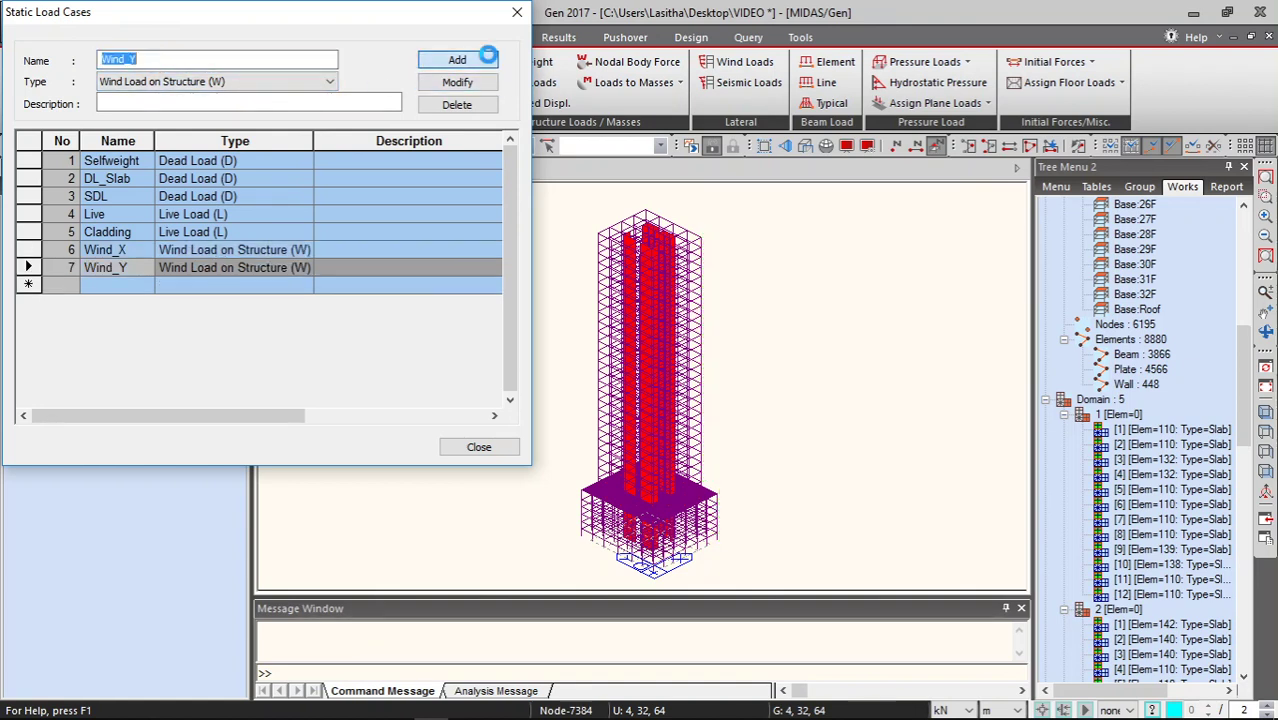
# Add load cases EX and EY of type Earthquake (E)
pyautogui.click(198, 61)
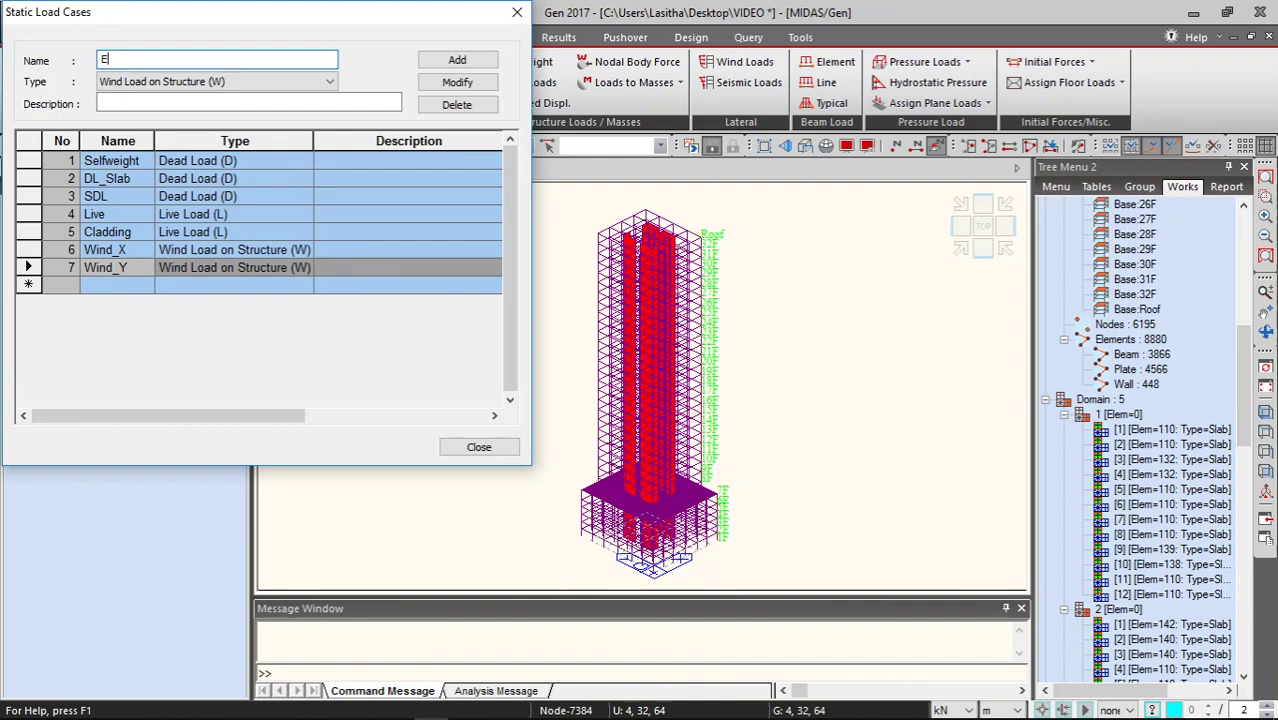
pyautogui.click(250, 82)
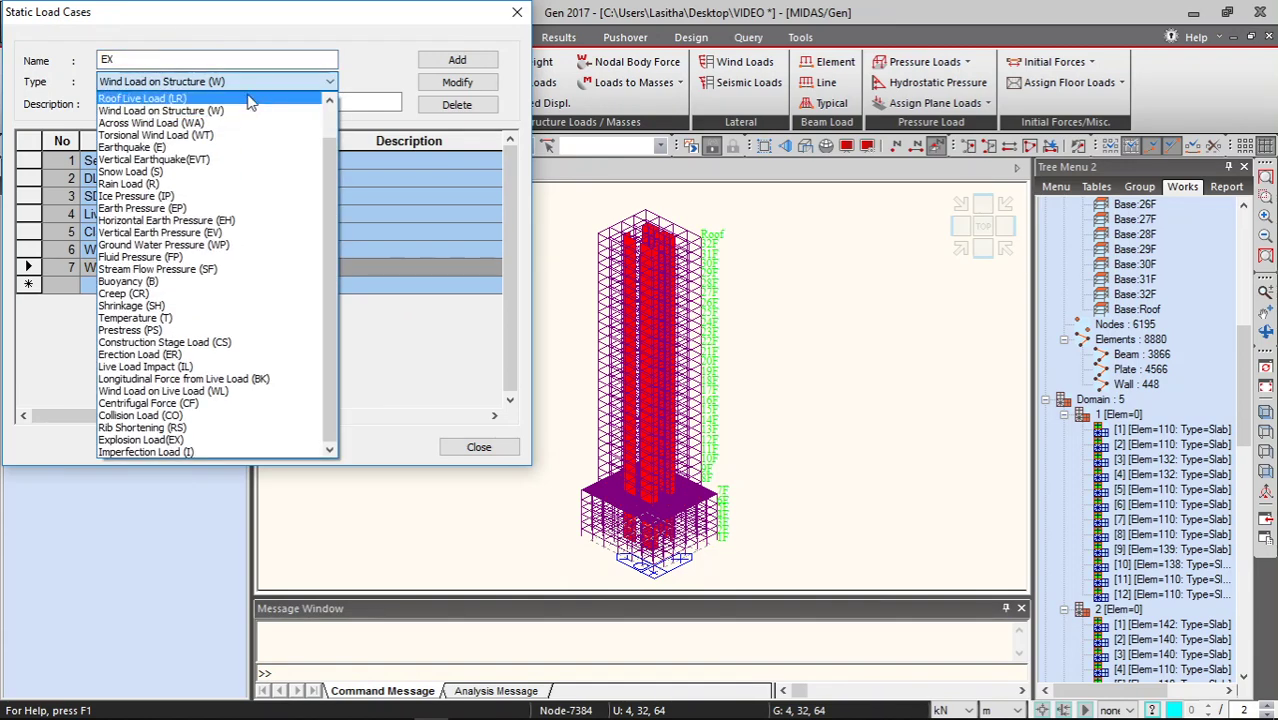
pyautogui.click(228, 148)
pyautogui.click(445, 62)
pyautogui.write('EX')
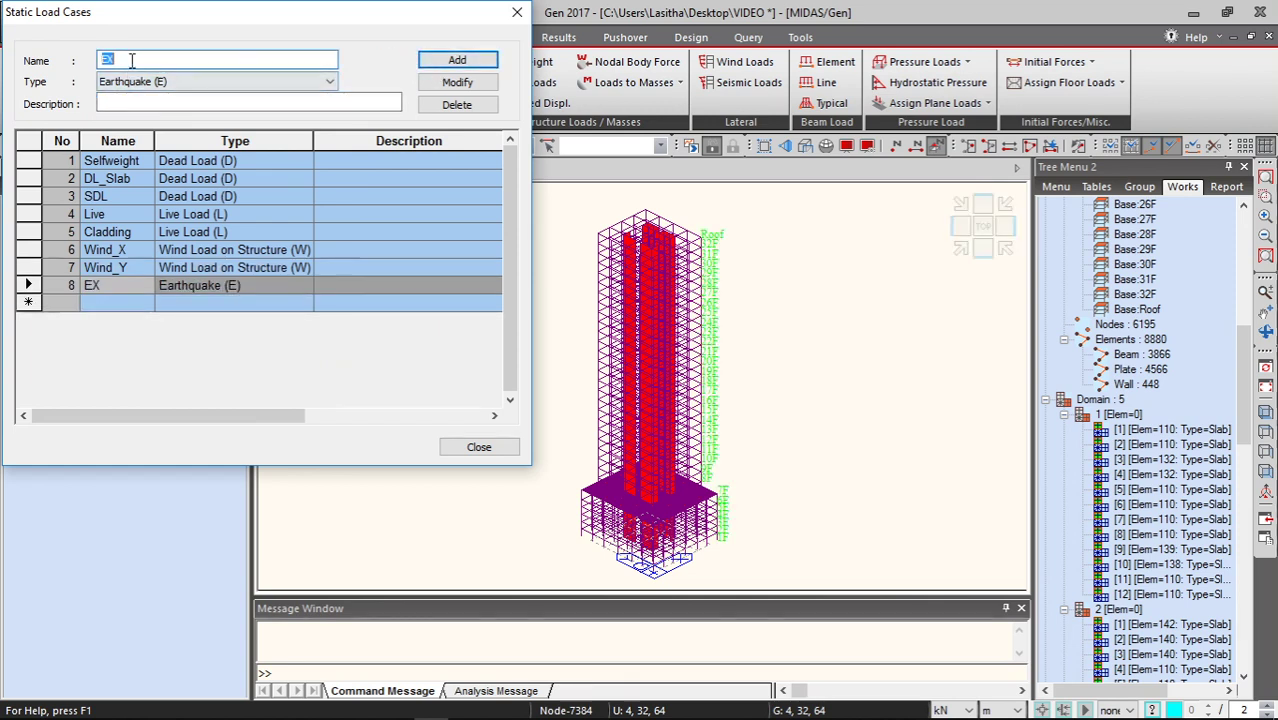
pyautogui.write('Y')
pyautogui.click(428, 58)
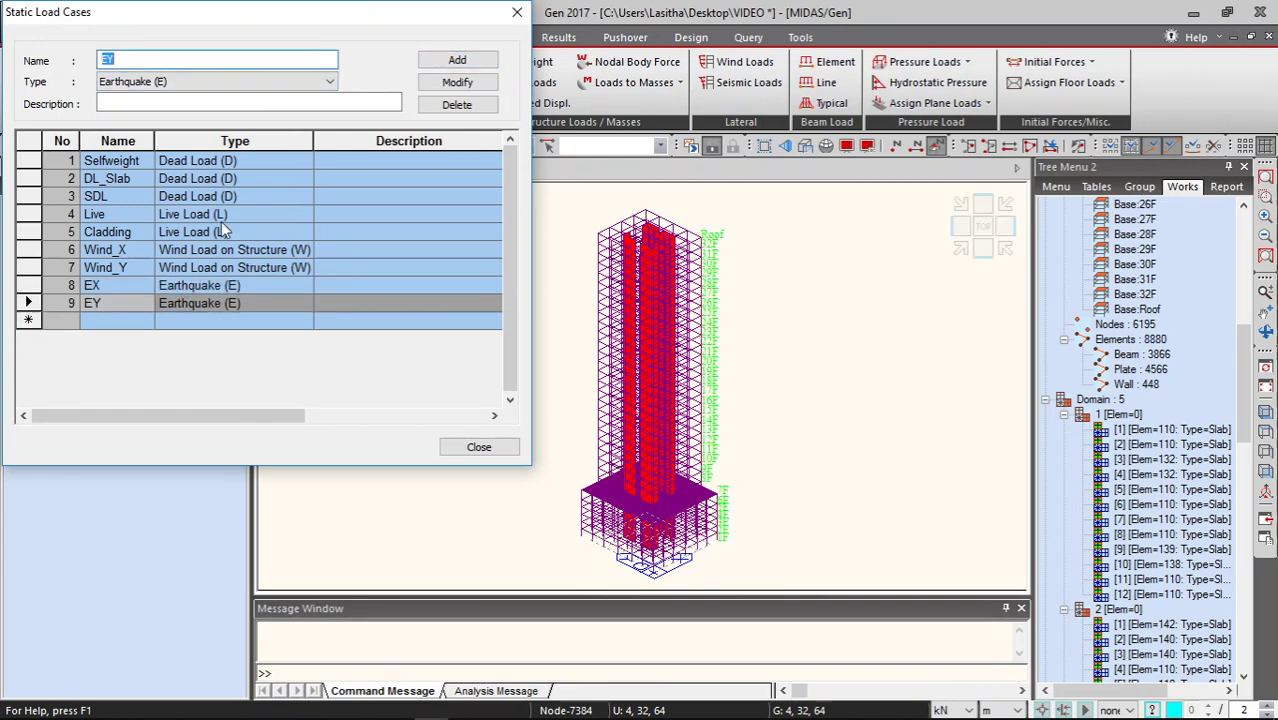
# Close Static Load Cases and start a new wind load specification
pyautogui.click(479, 448)
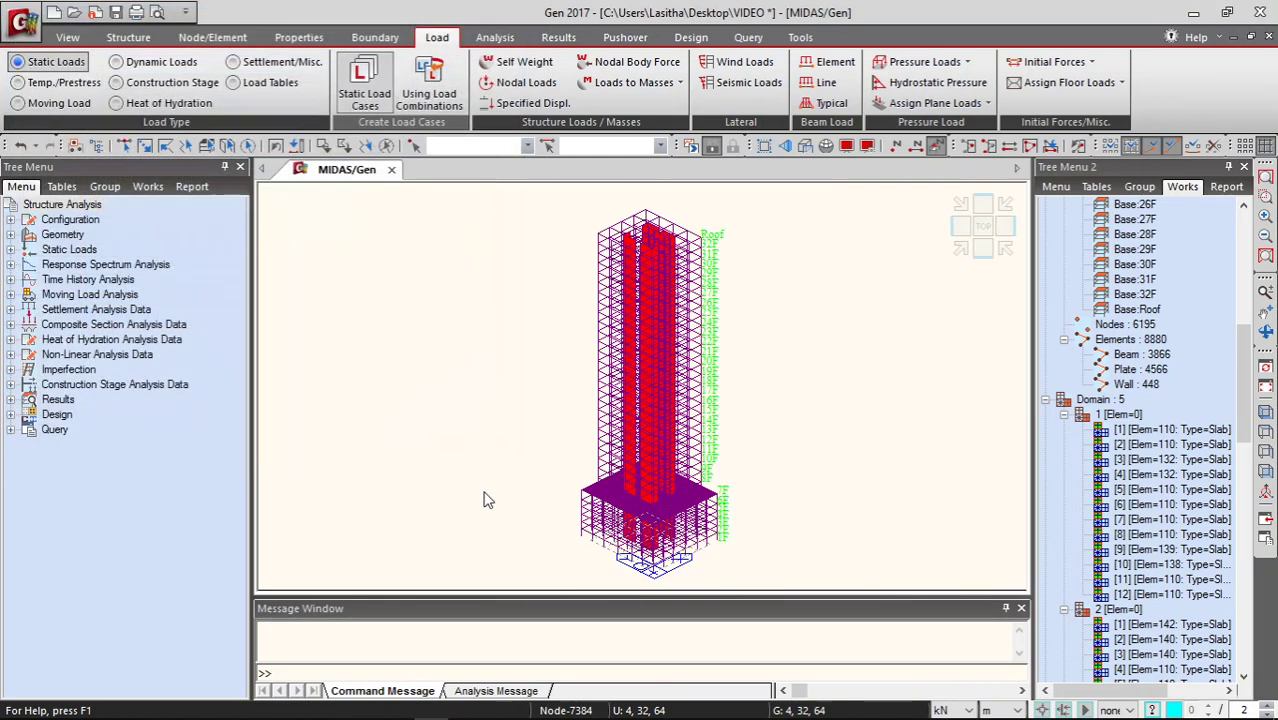
pyautogui.click(745, 63)
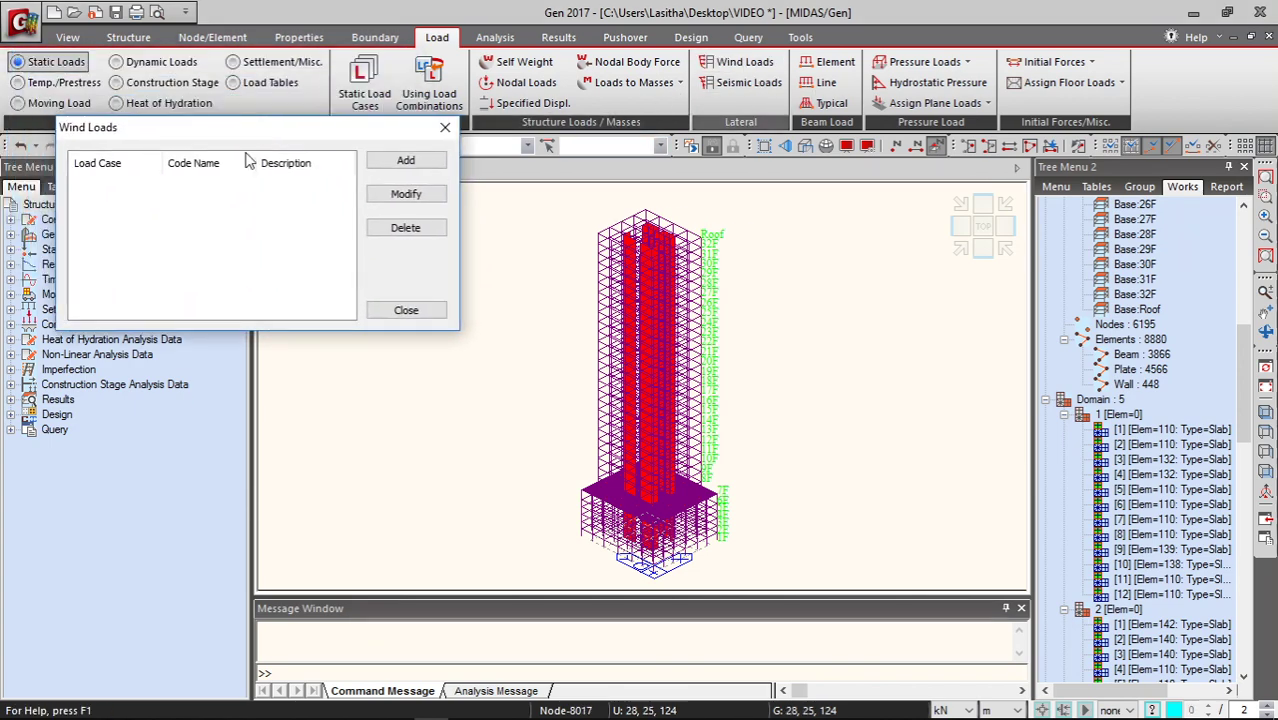
pyautogui.click(408, 162)
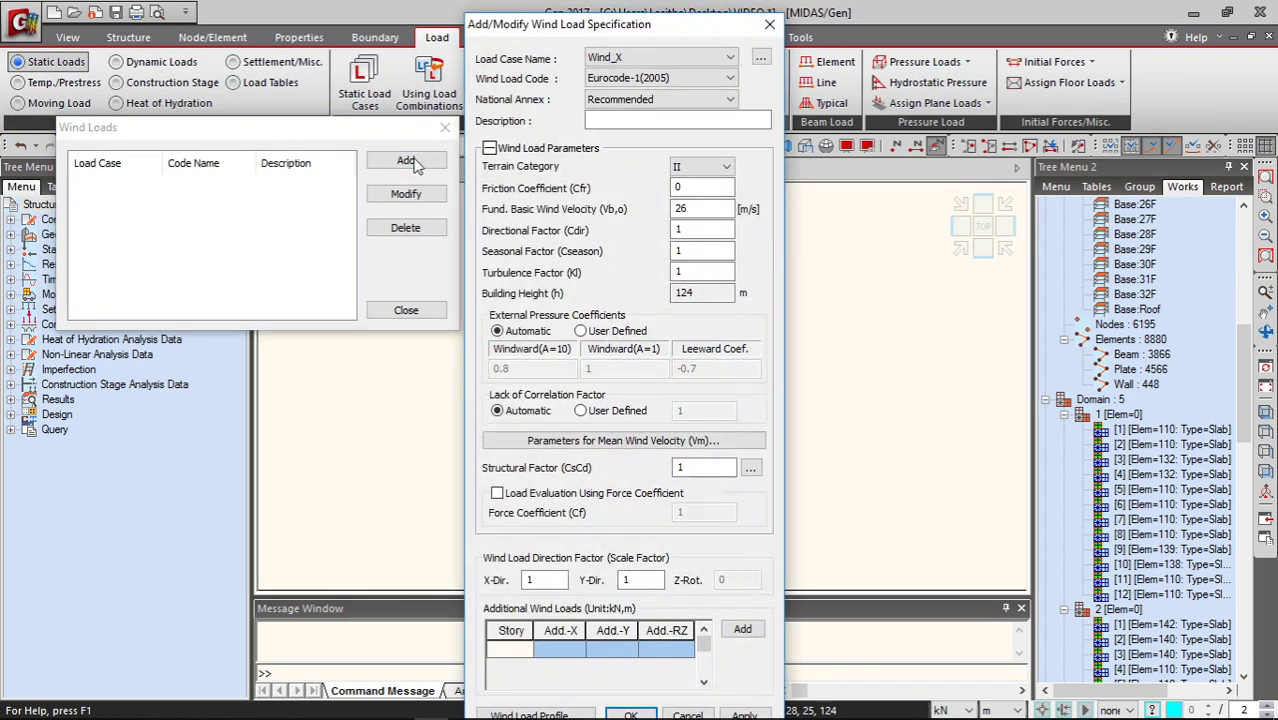
# Set the wind load code to Eurocode-1(2005) with the Recommended national annex
pyautogui.click(700, 79)
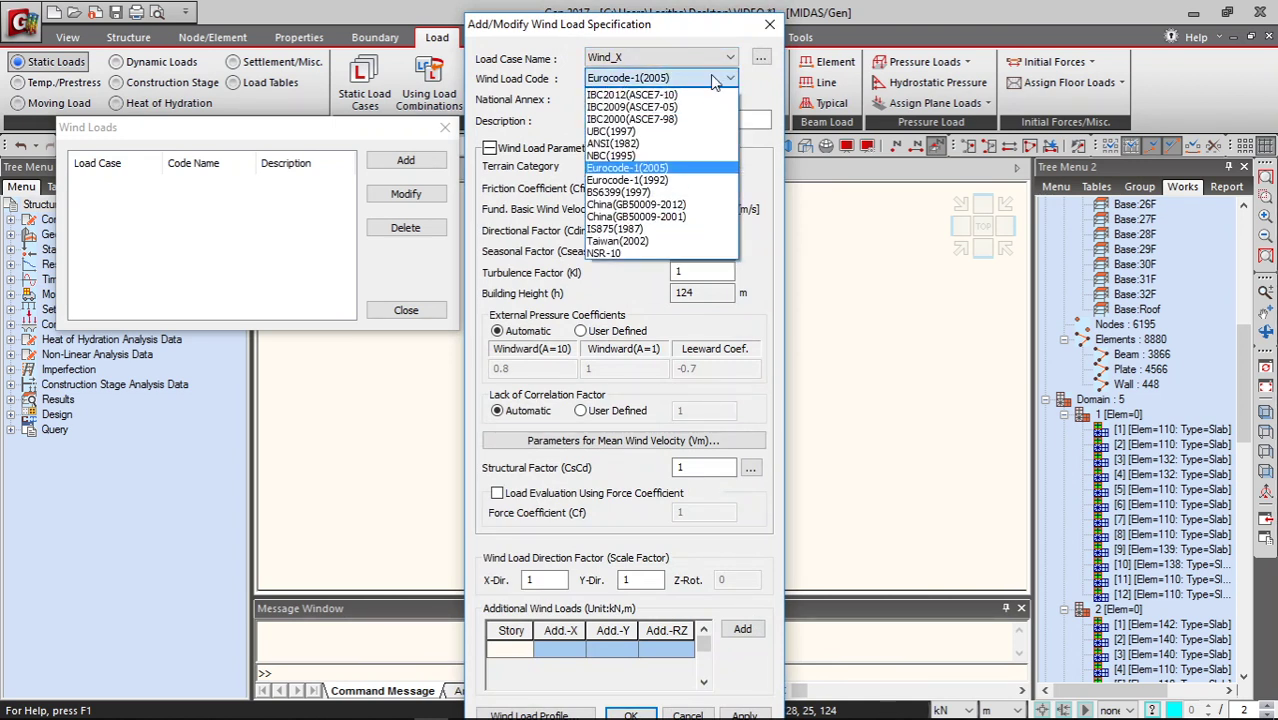
pyautogui.click(674, 168)
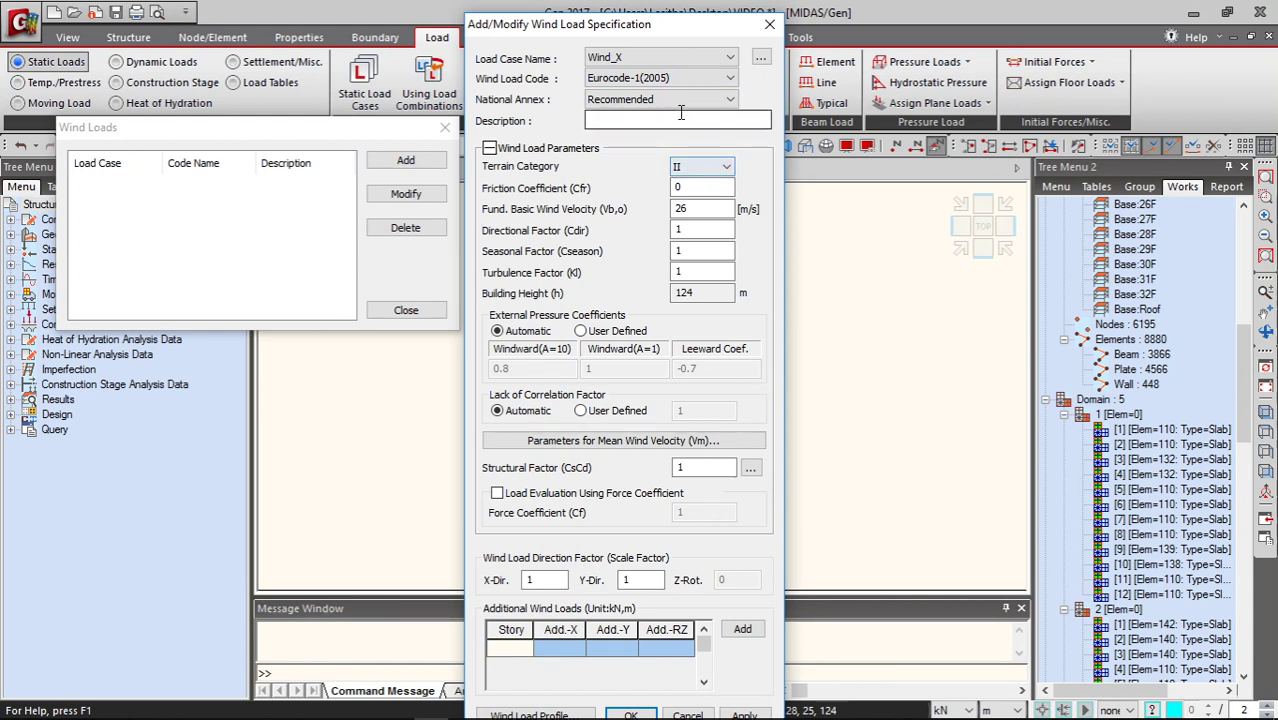
pyautogui.click(731, 103)
pyautogui.click(731, 103)
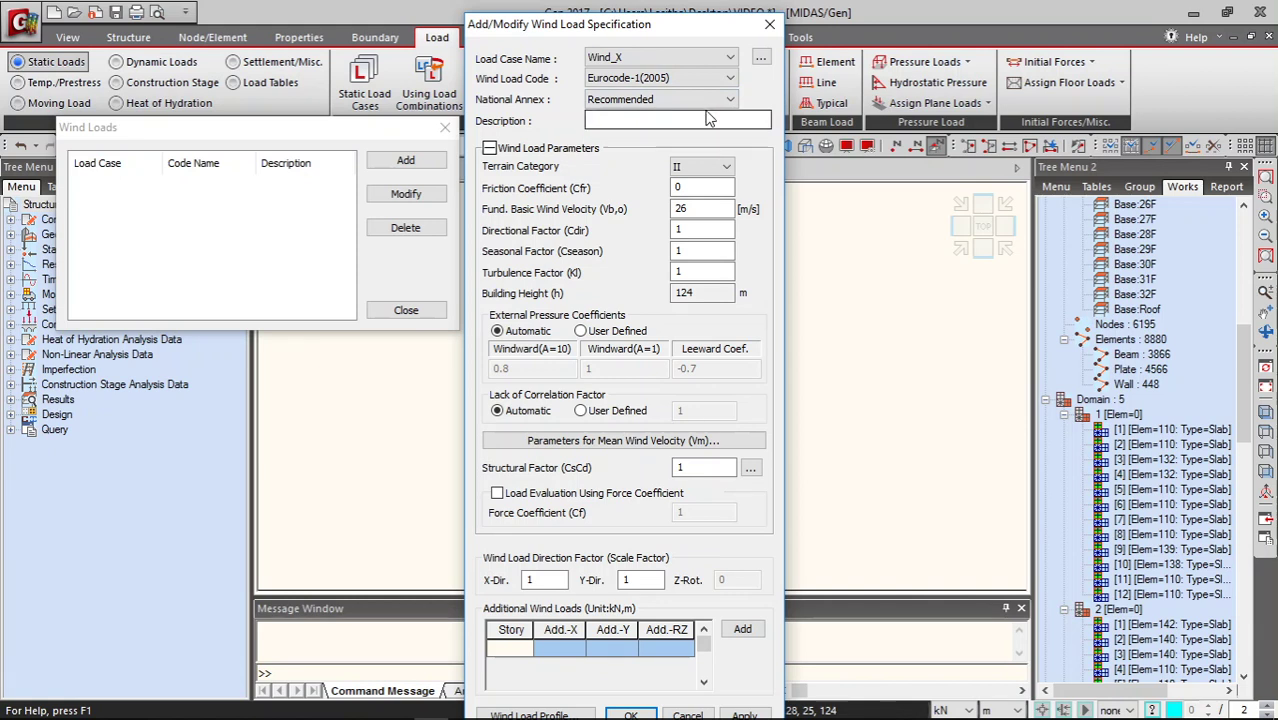
pyautogui.click(727, 101)
pyautogui.click(727, 101)
pyautogui.click(727, 104)
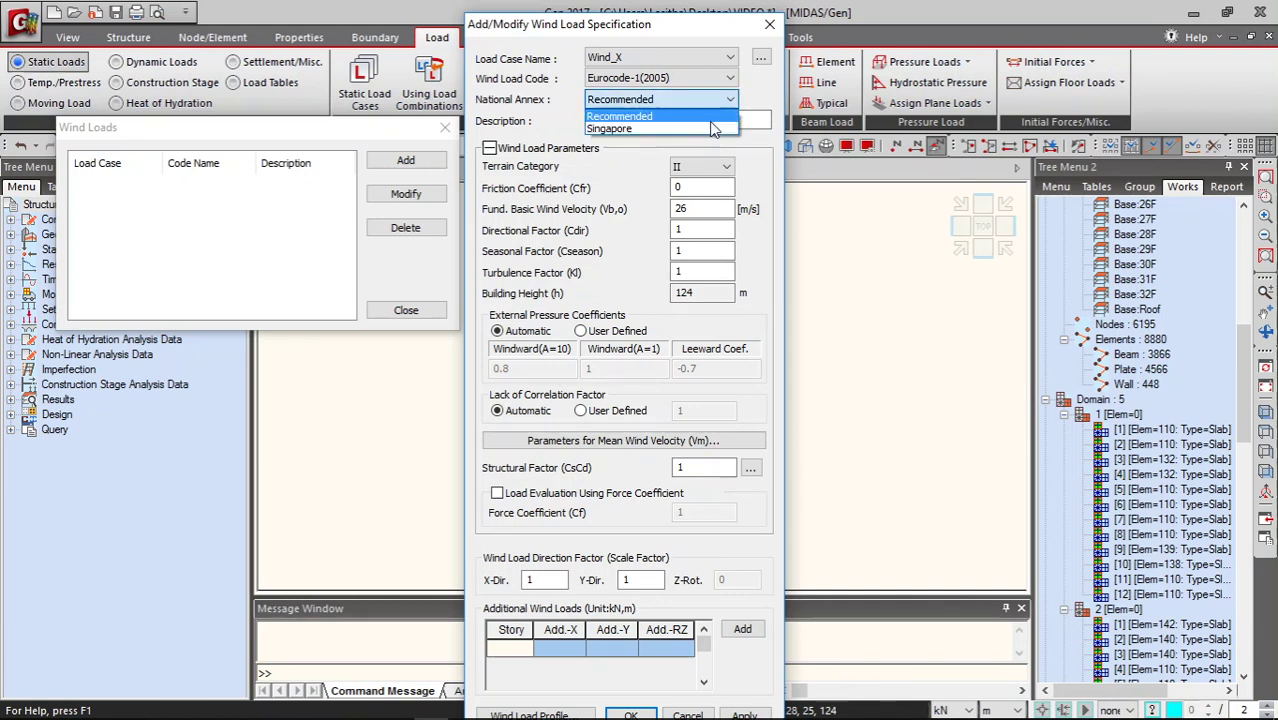
pyautogui.click(710, 100)
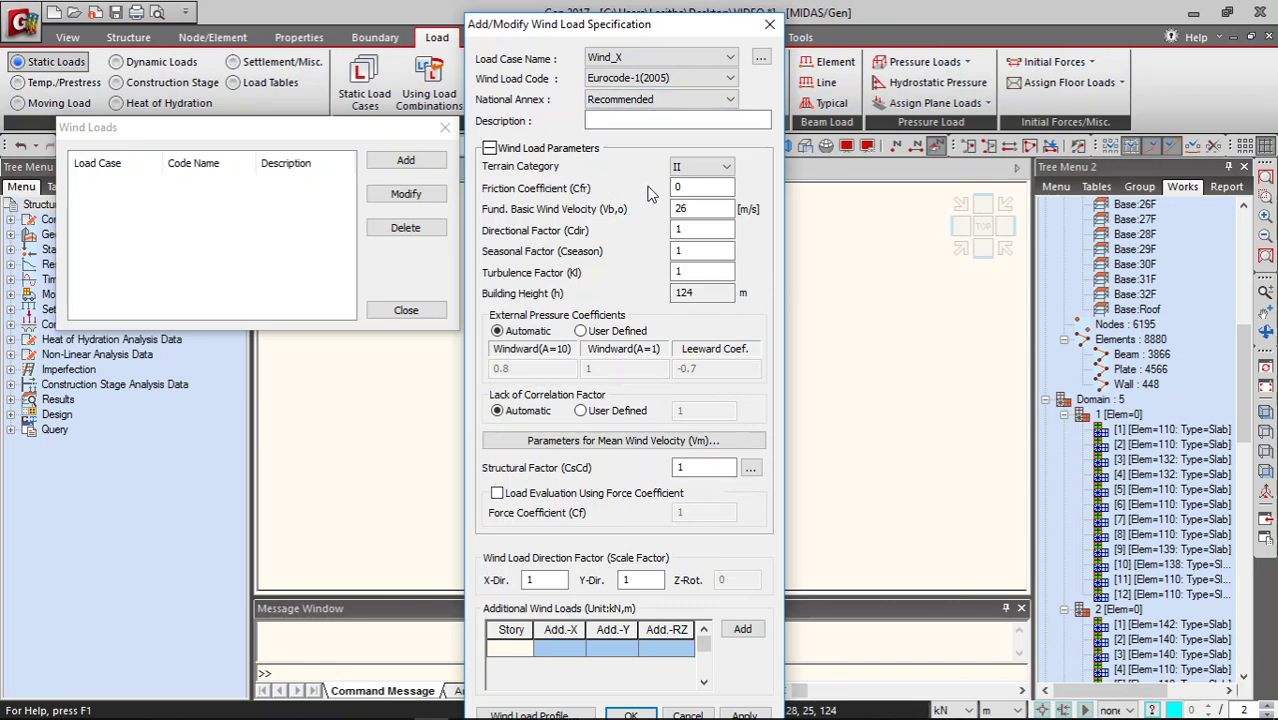
# Change the Wind_X terrain category from II to III and select the basic wind velocity value
pyautogui.click(490, 149)
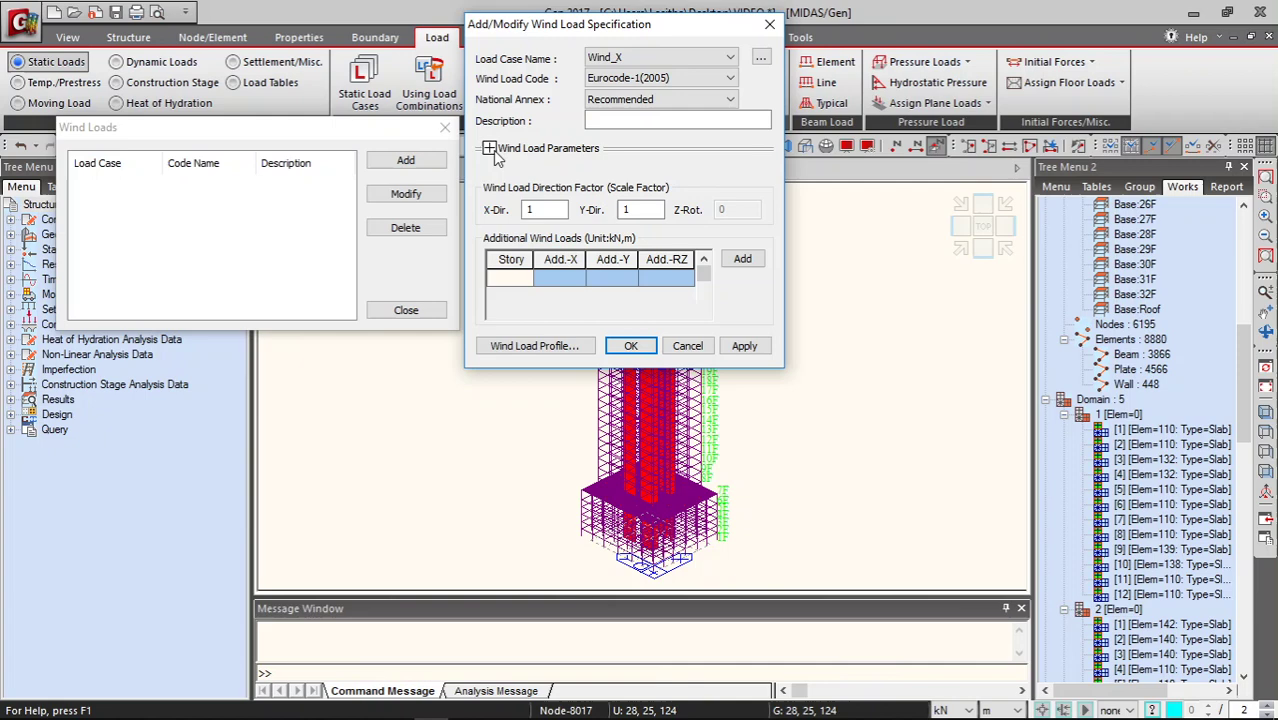
pyautogui.click(490, 149)
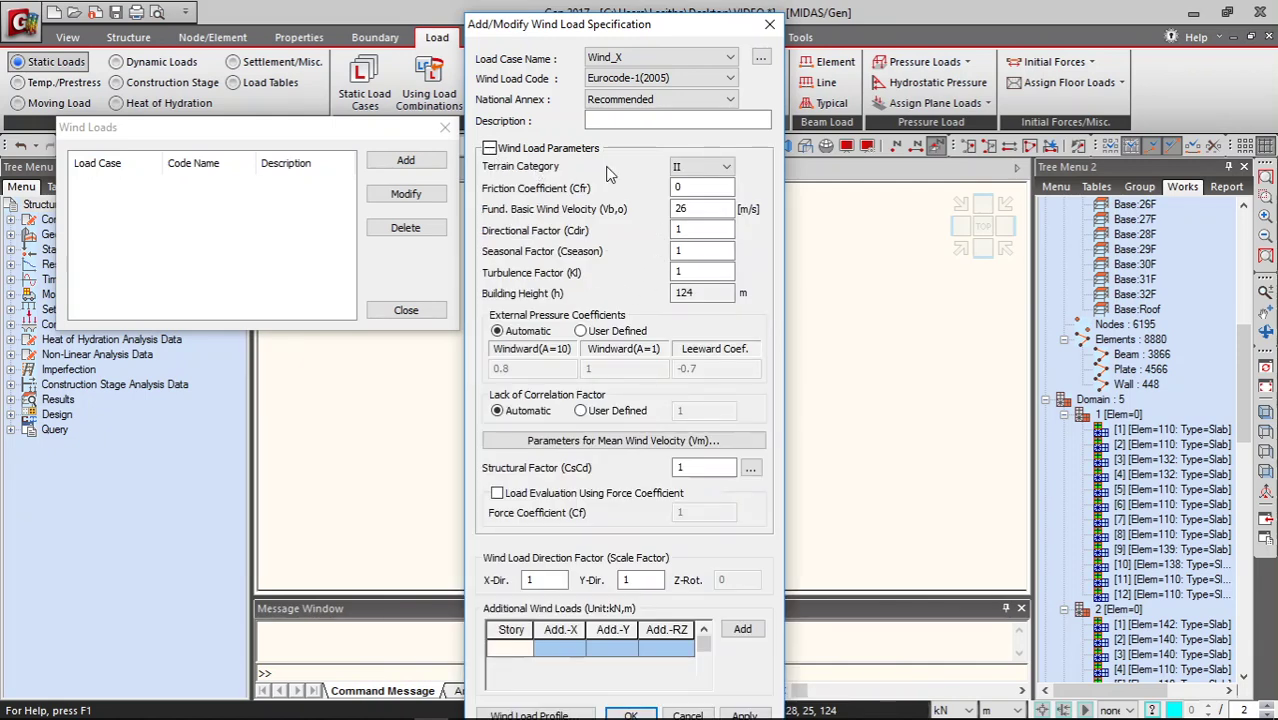
pyautogui.click(729, 168)
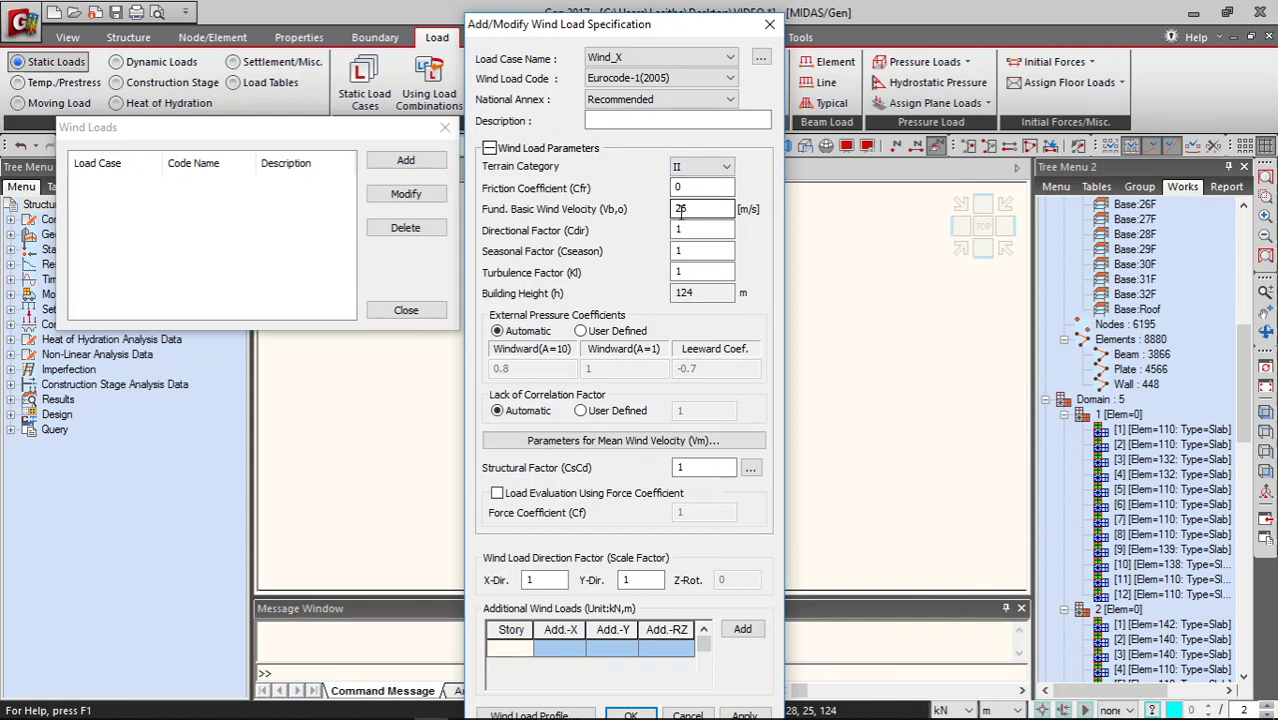
pyautogui.click(714, 172)
pyautogui.click(711, 172)
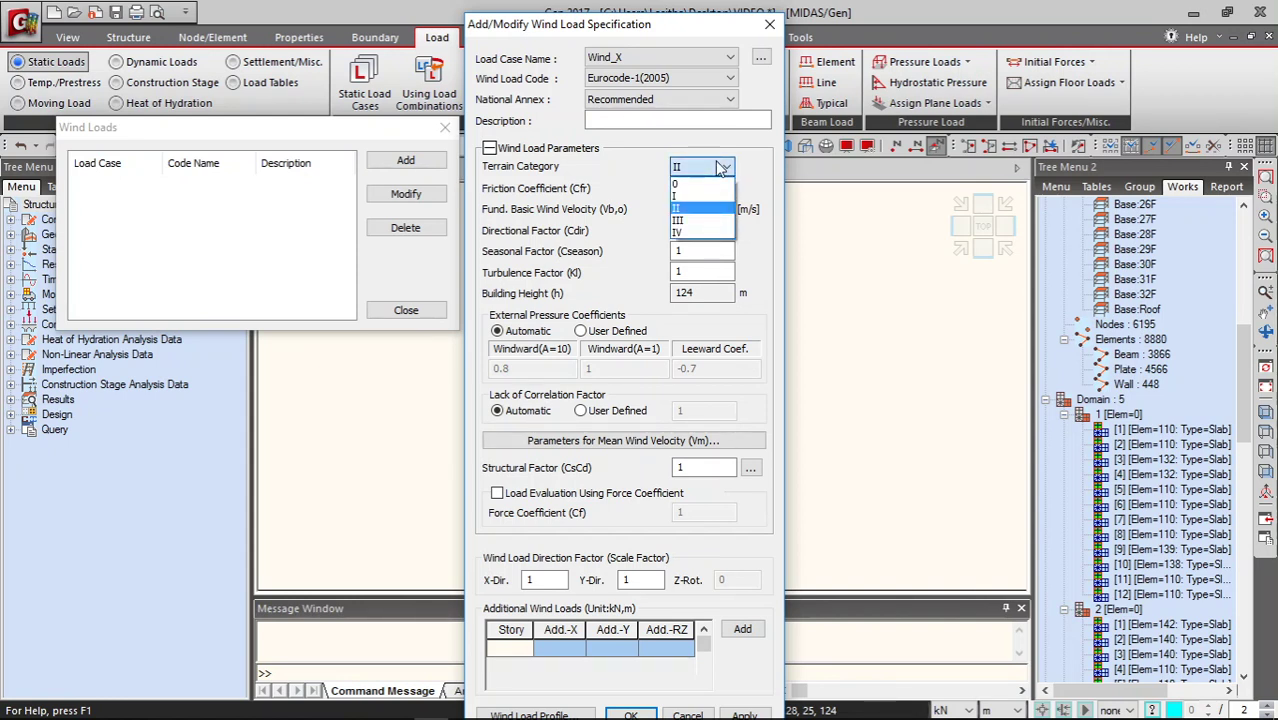
pyautogui.click(709, 222)
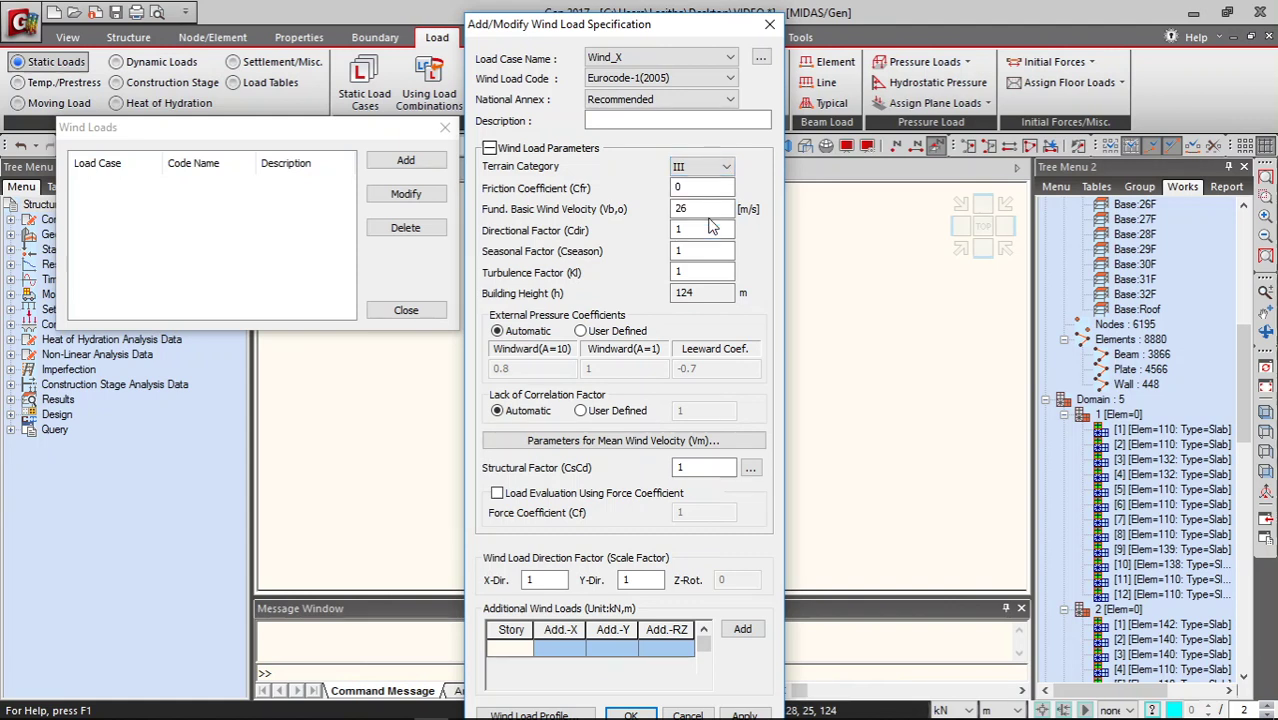
pyautogui.doubleClick(679, 207)
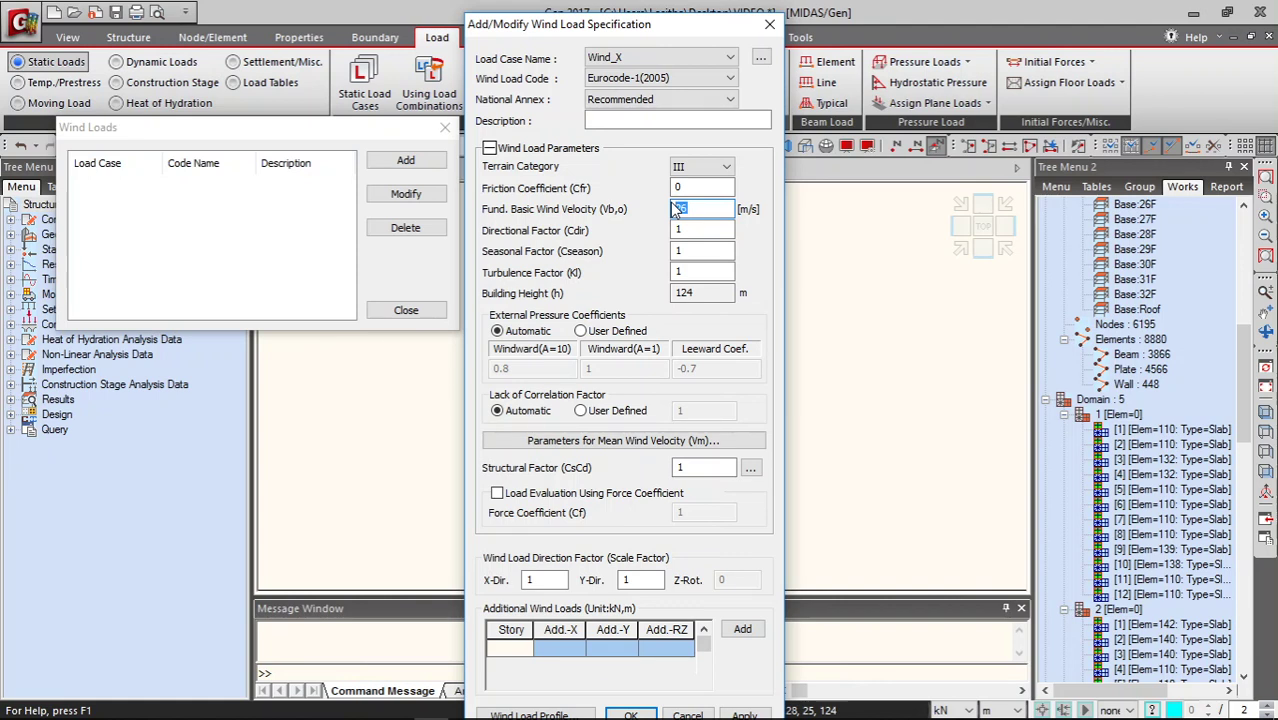
# Enter 38 m/s basic wind velocity and review the directional, seasonal factors and 124 m height
pyautogui.write('38')
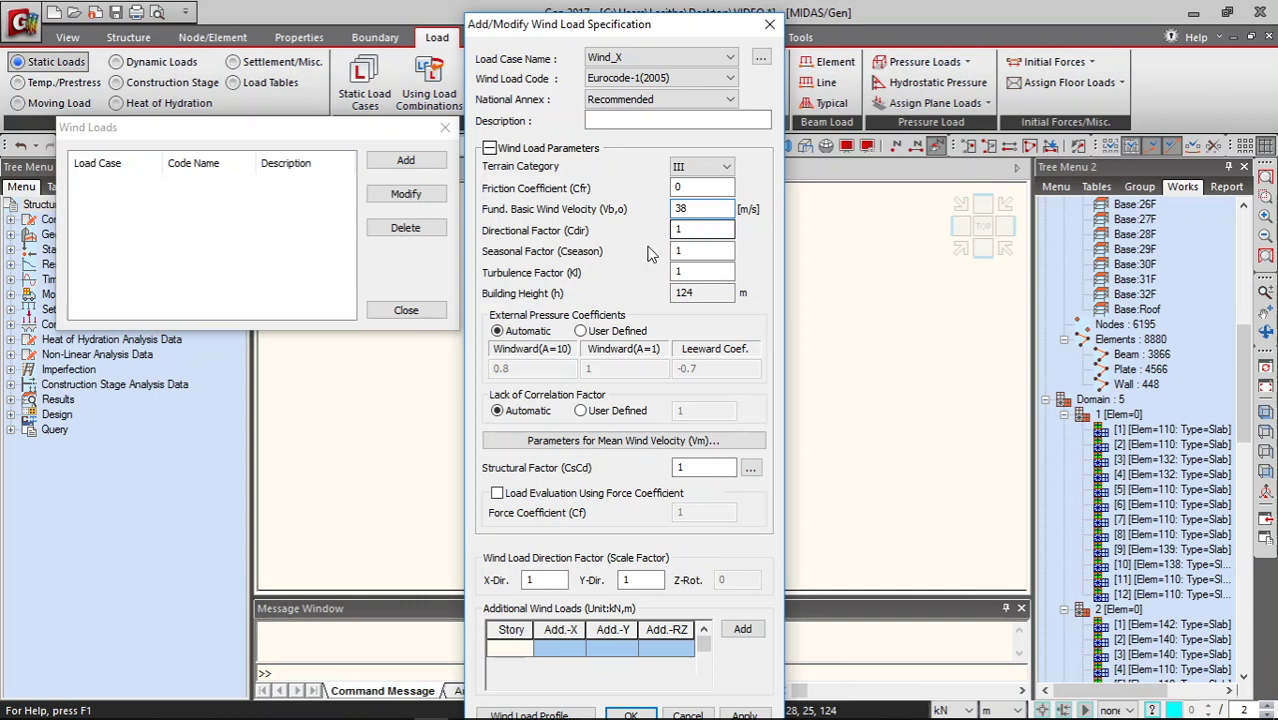
pyautogui.click(692, 232)
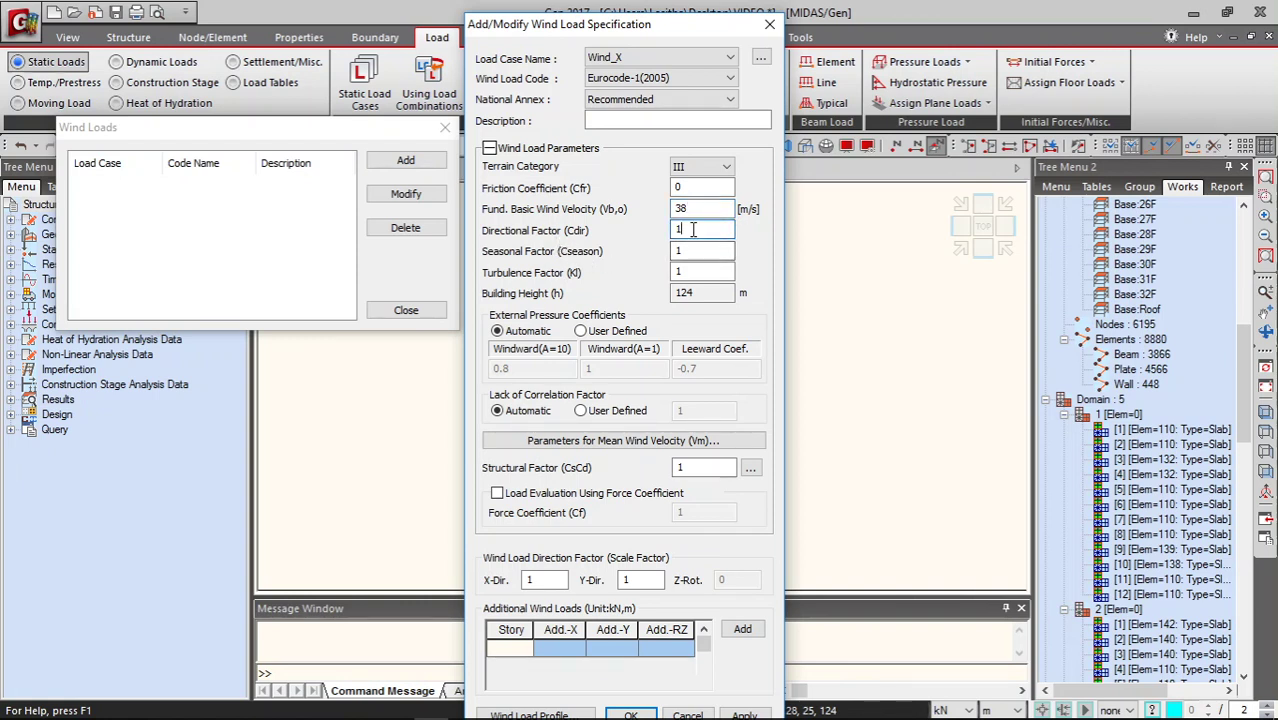
pyautogui.click(689, 251)
pyautogui.hotkey('shift', 'Tab')
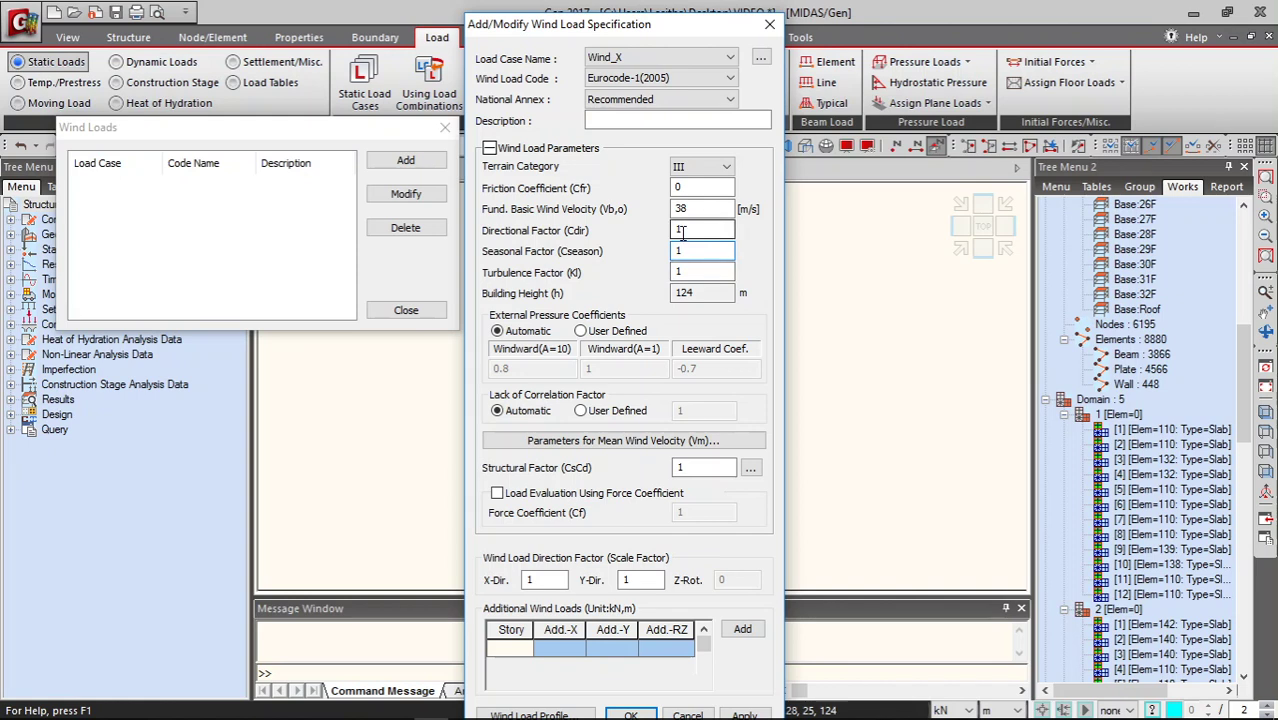
pyautogui.click(692, 292)
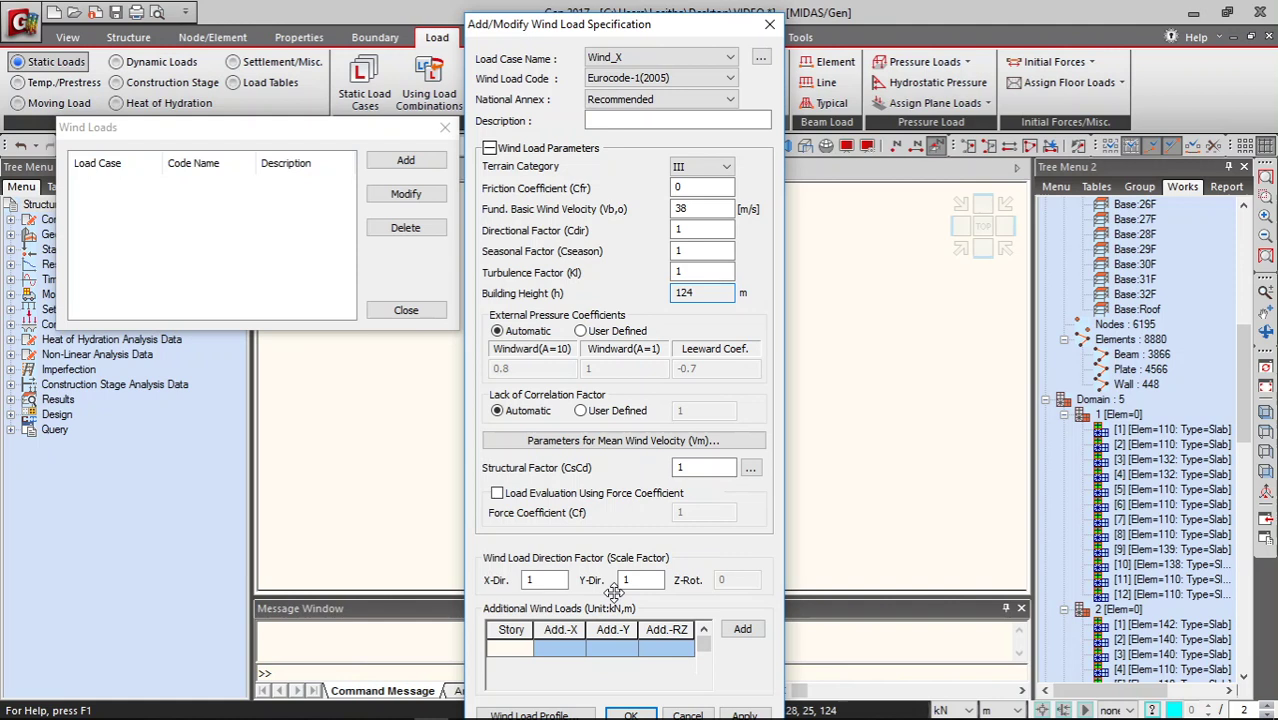
# Set the Y-direction scale factor to 0 and collapse the wind load parameters
pyautogui.doubleClick(640, 581)
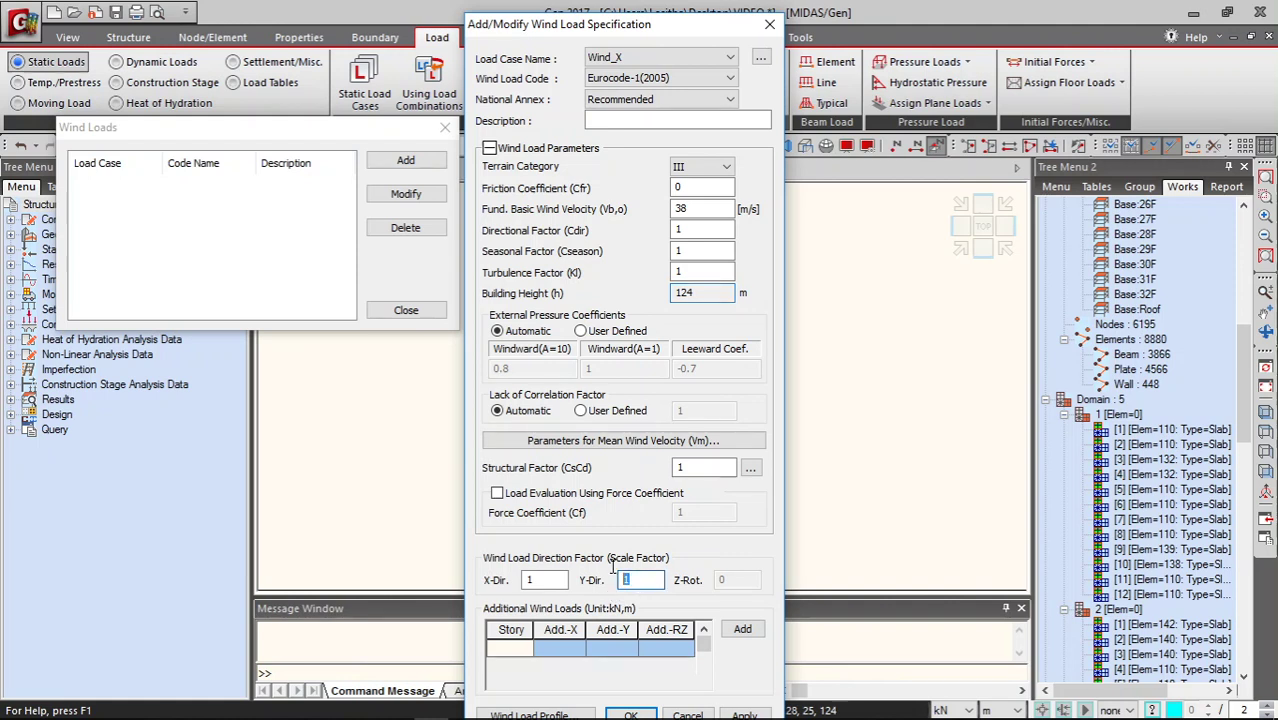
pyautogui.write('0')
pyautogui.click(491, 149)
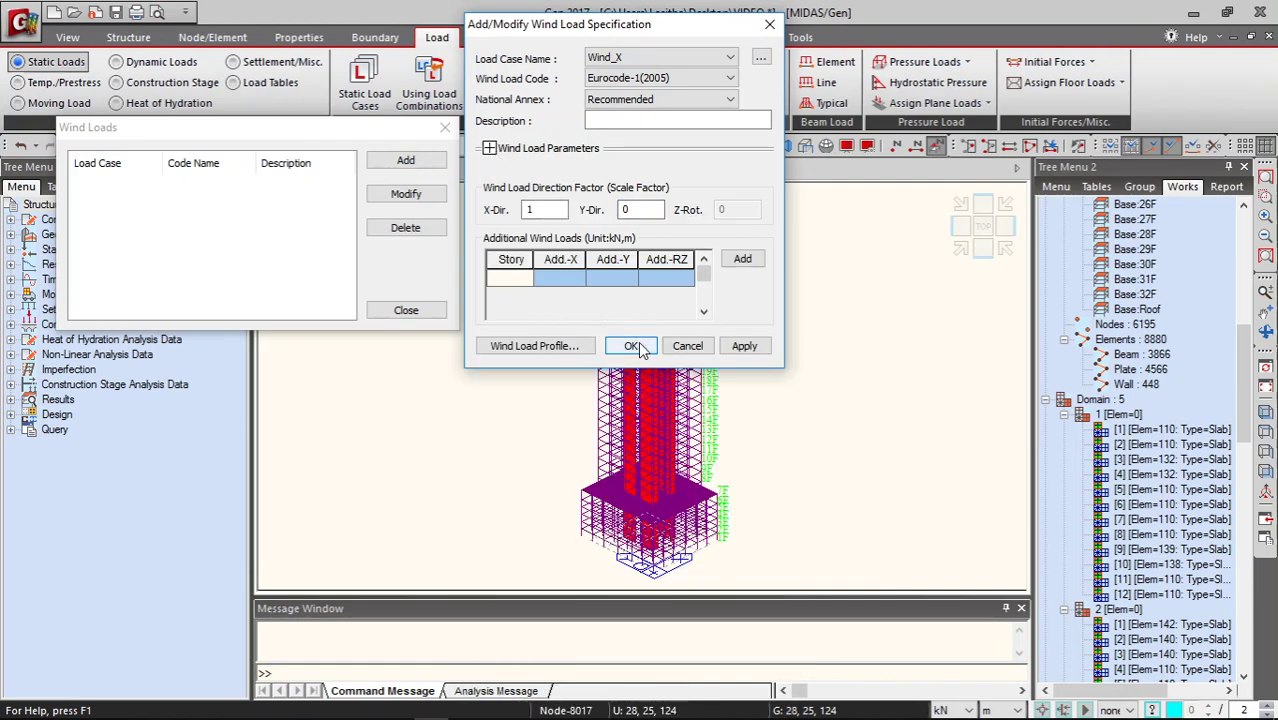
pyautogui.click(551, 342)
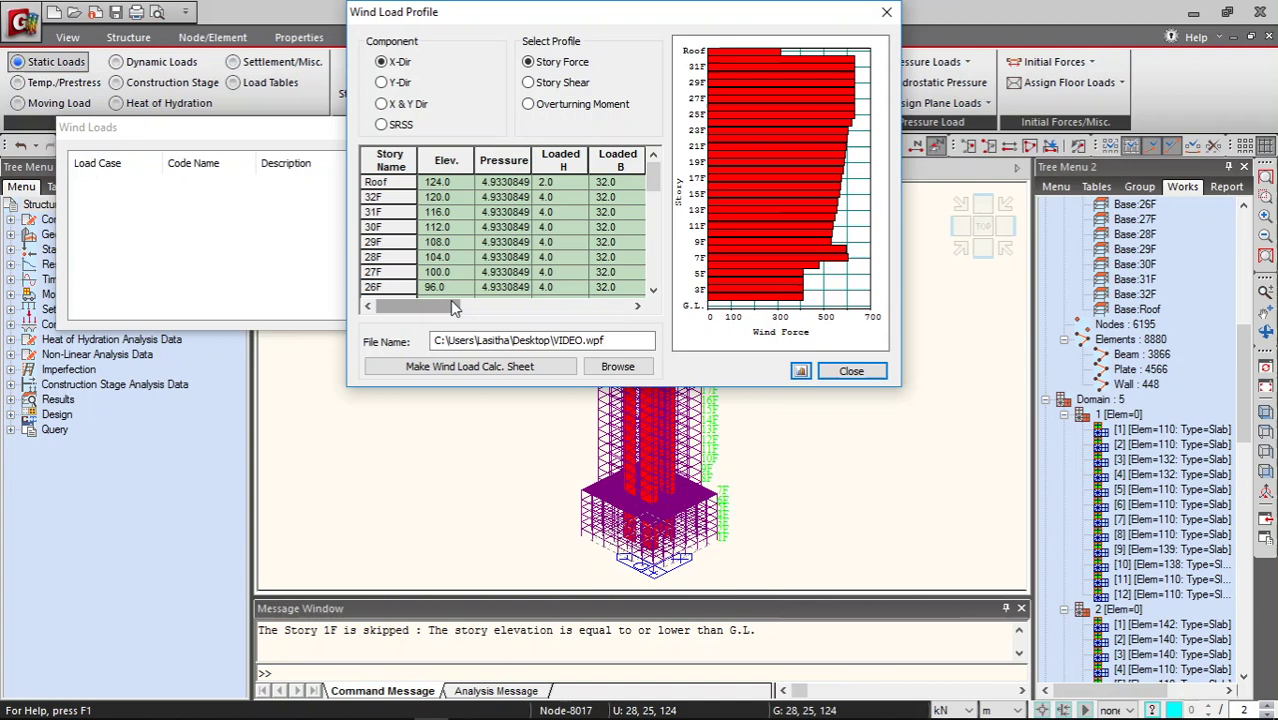
pyautogui.moveTo(452, 307); pyautogui.dragTo(605, 315)
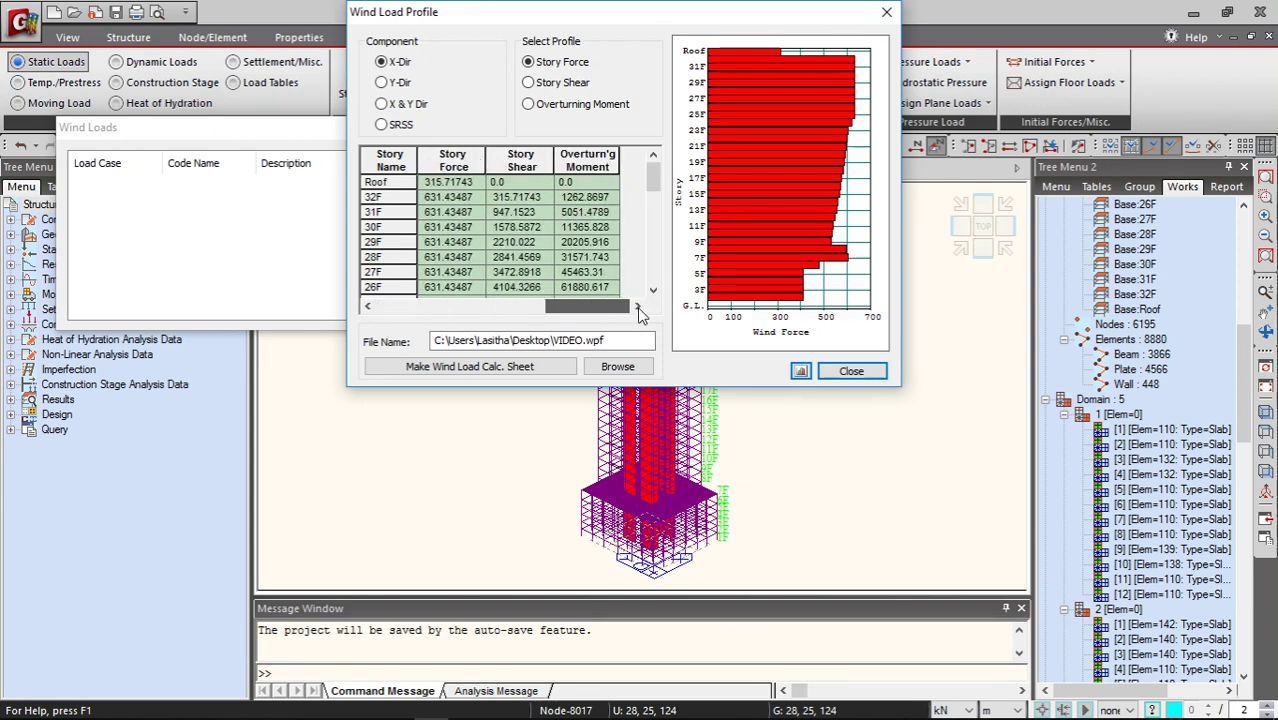
pyautogui.moveTo(612, 307); pyautogui.dragTo(445, 312)
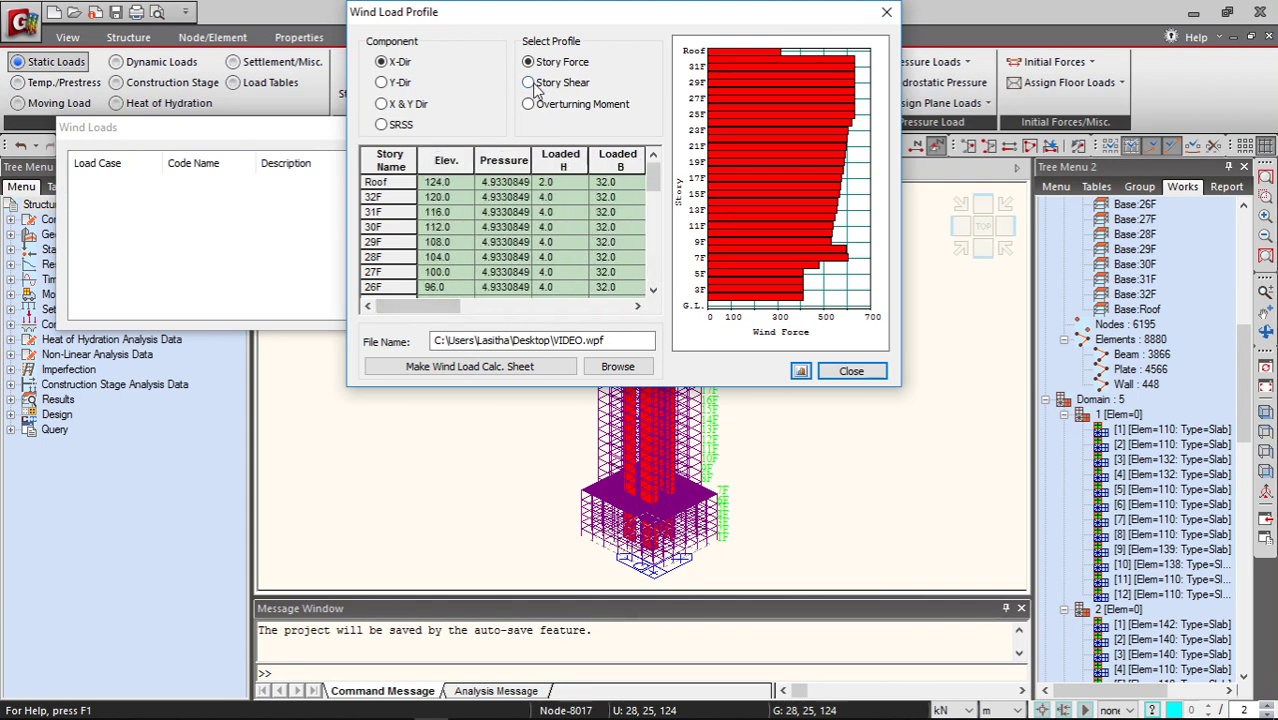
pyautogui.click(528, 83)
pyautogui.click(531, 110)
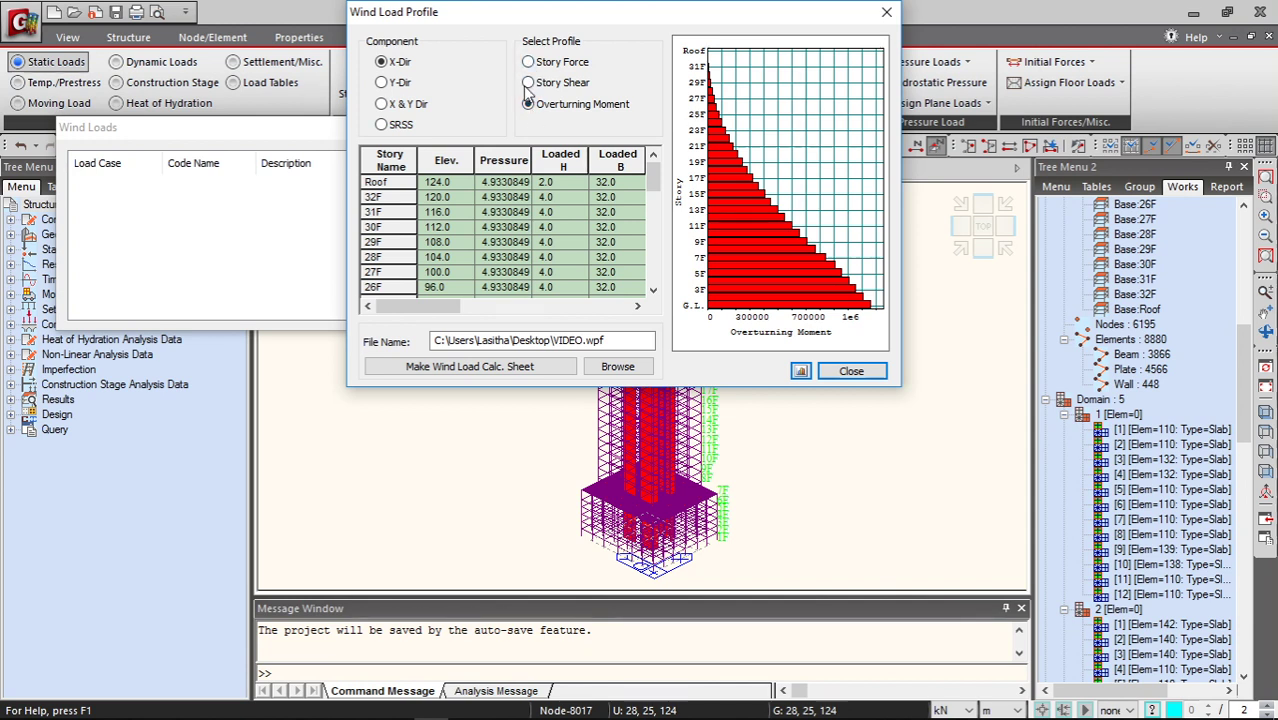
pyautogui.click(529, 84)
pyautogui.click(529, 62)
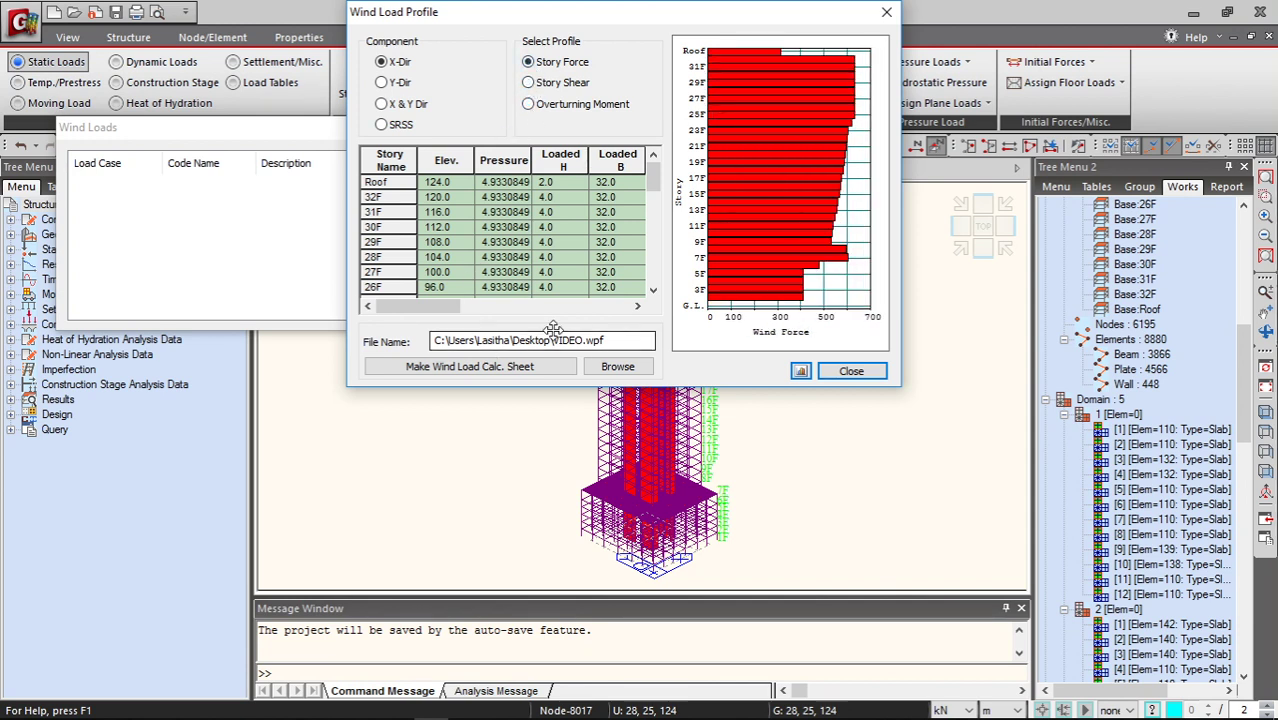
pyautogui.click(851, 372)
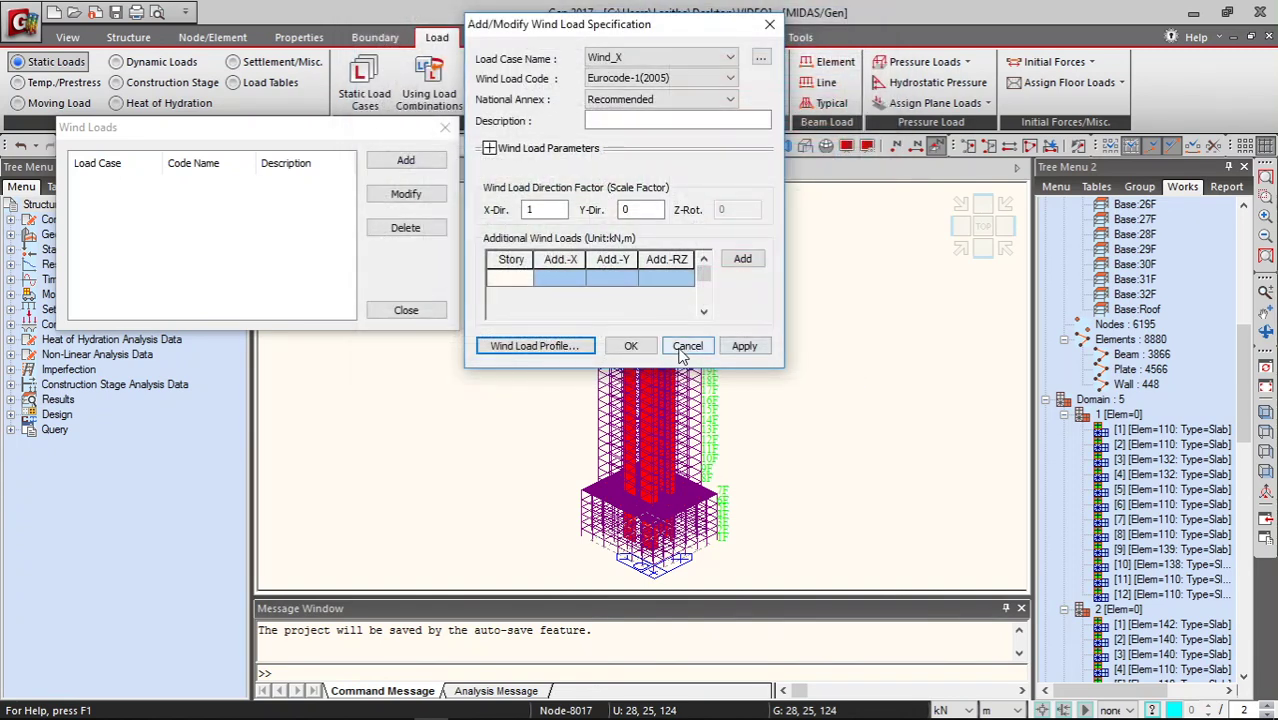
# Add the Wind_X wind load, close the Wind Loads list, and rotate the tower to view the arrows
pyautogui.click(632, 347)
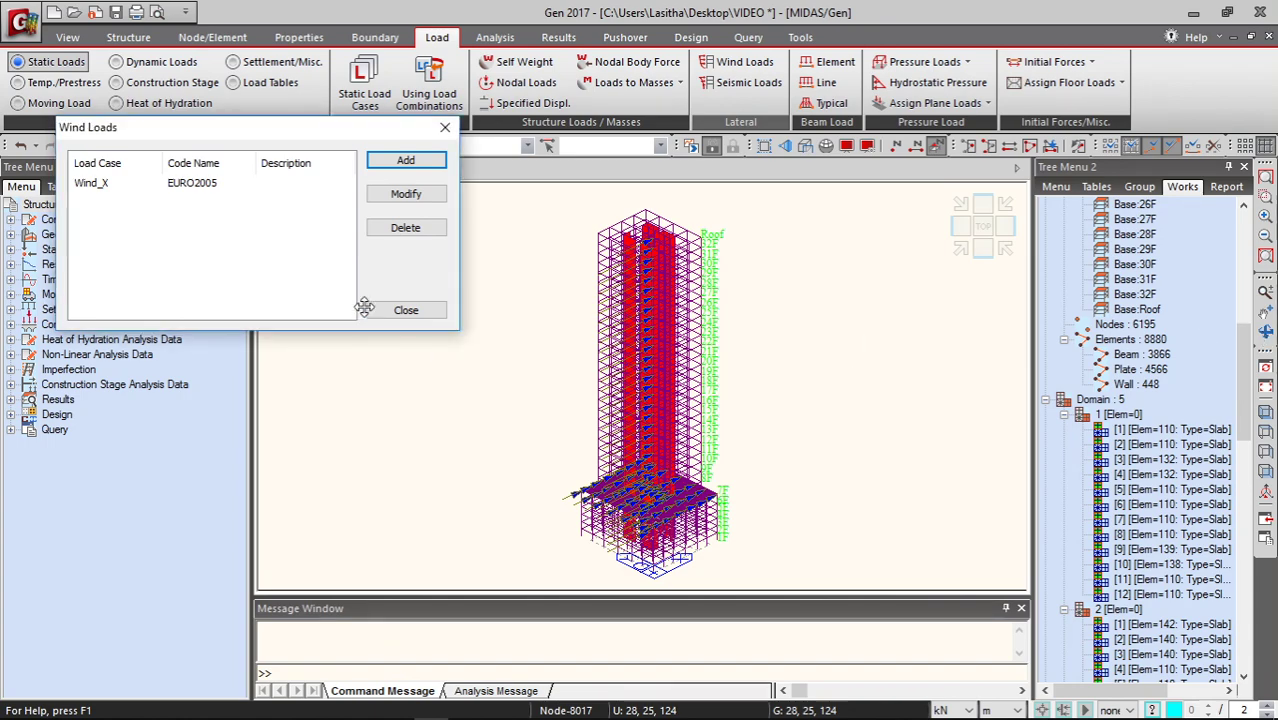
pyautogui.click(404, 310)
pyautogui.click(1265, 333)
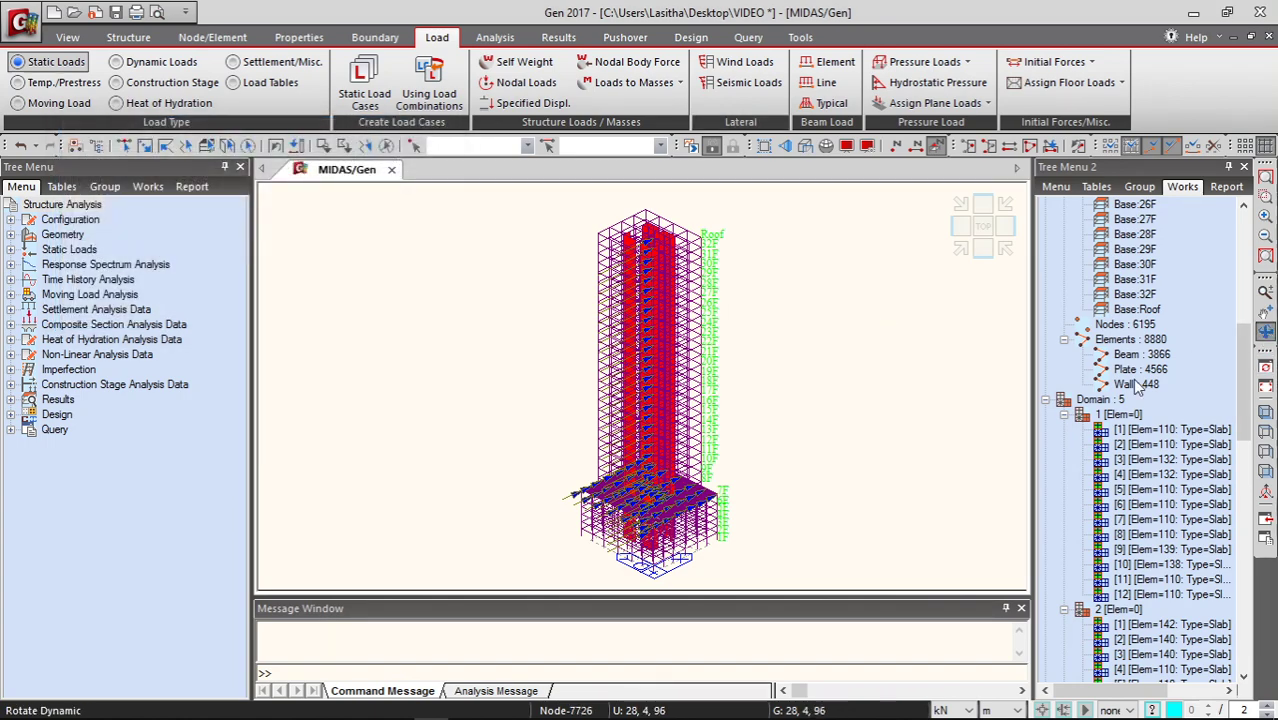
pyautogui.moveTo(853, 476); pyautogui.dragTo(783, 429)
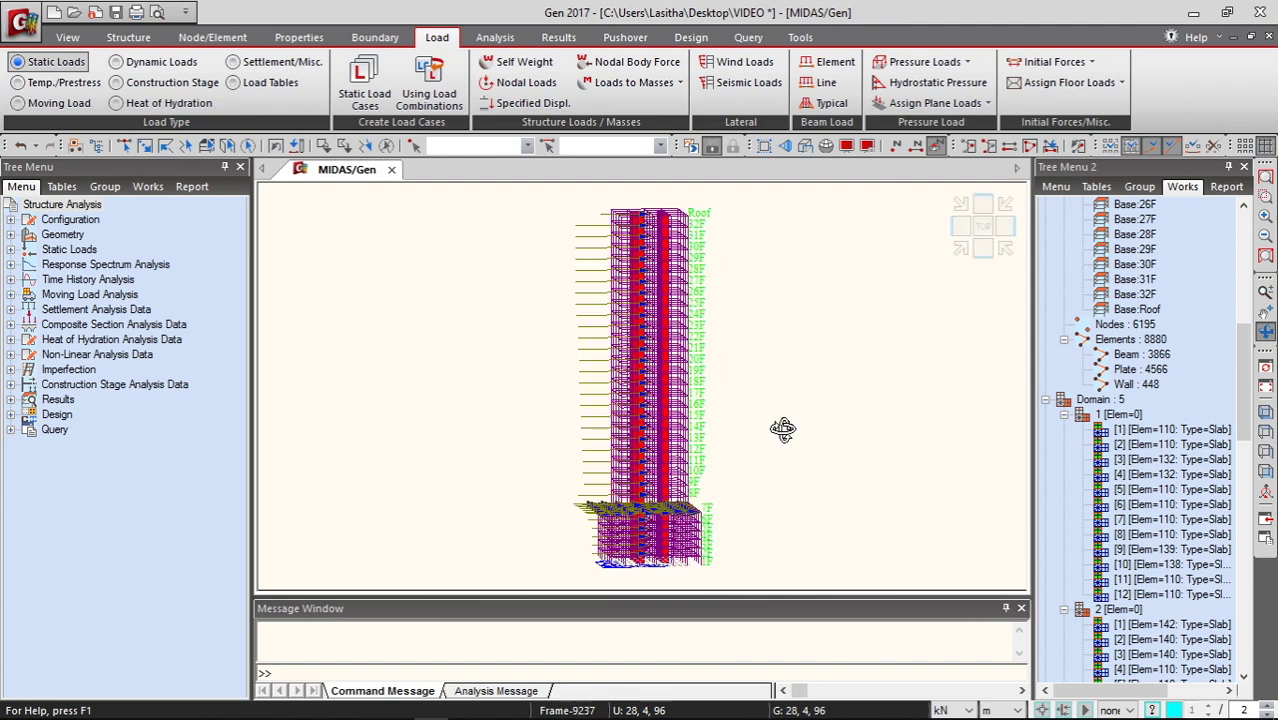
pyautogui.moveTo(827, 522); pyautogui.dragTo(853, 503)
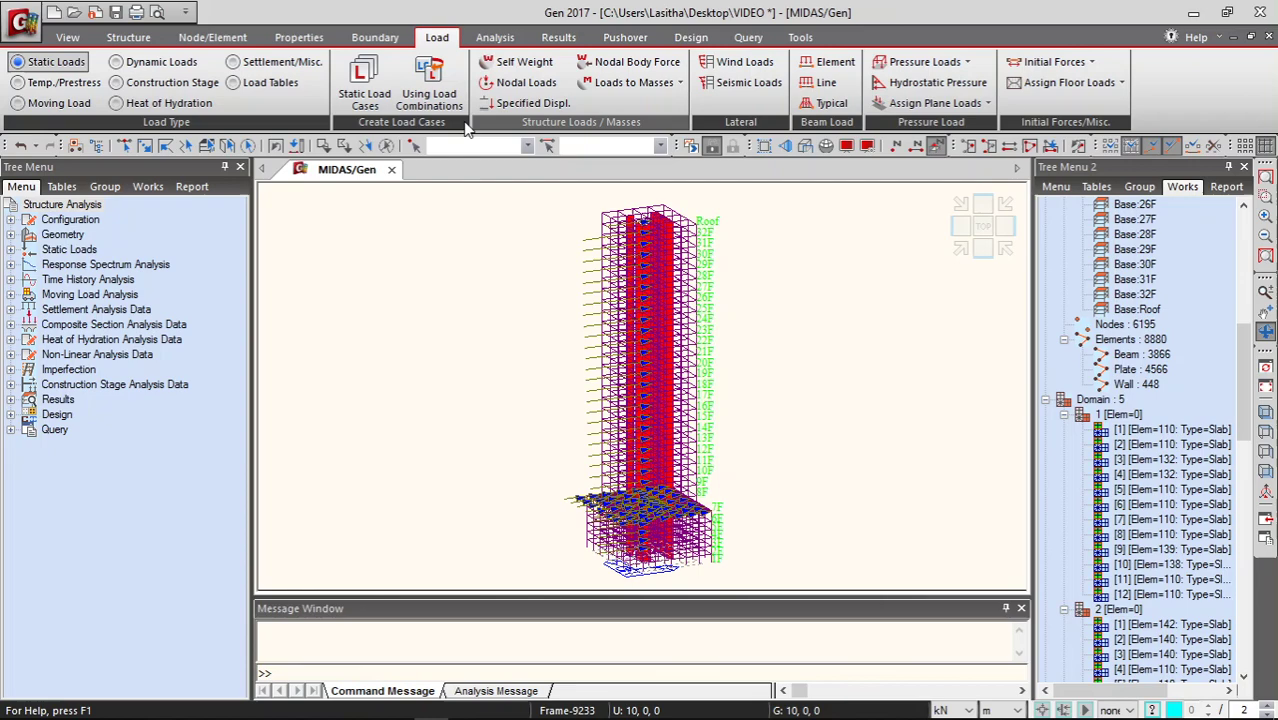
# Start a new wind load specification for the Wind_Y load case
pyautogui.click(735, 62)
pyautogui.click(343, 96)
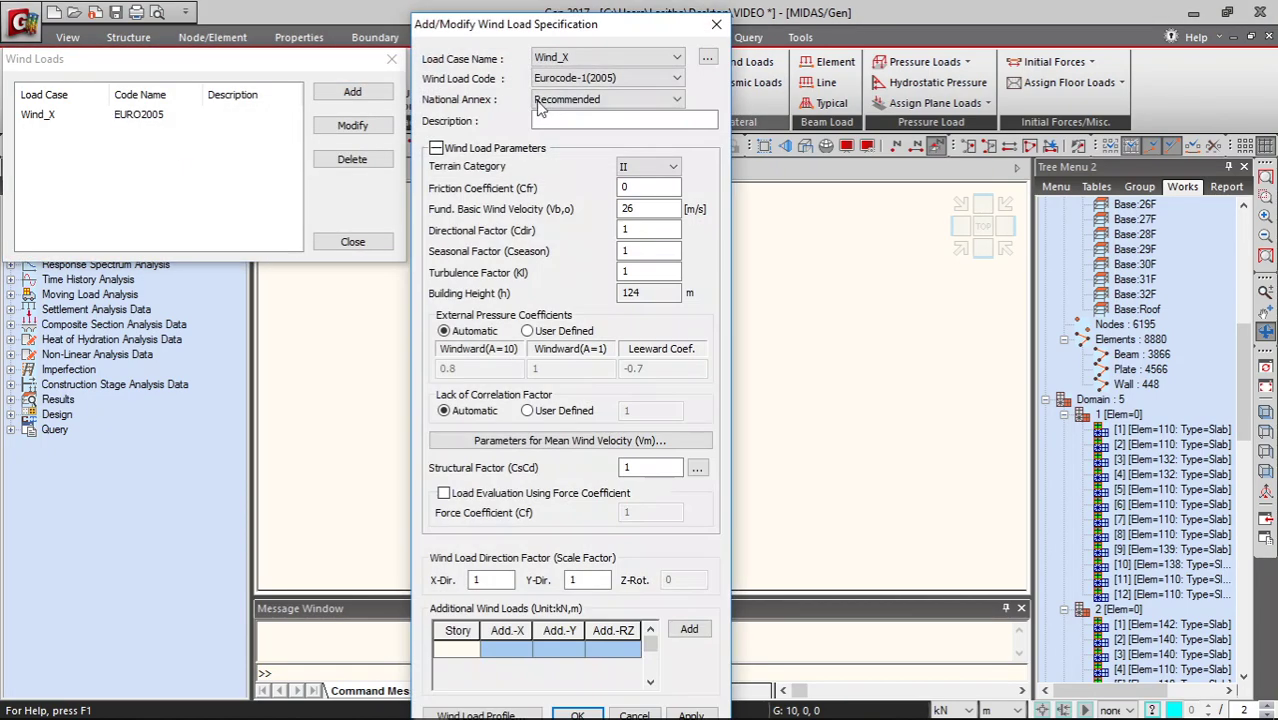
pyautogui.click(600, 58)
pyautogui.click(588, 147)
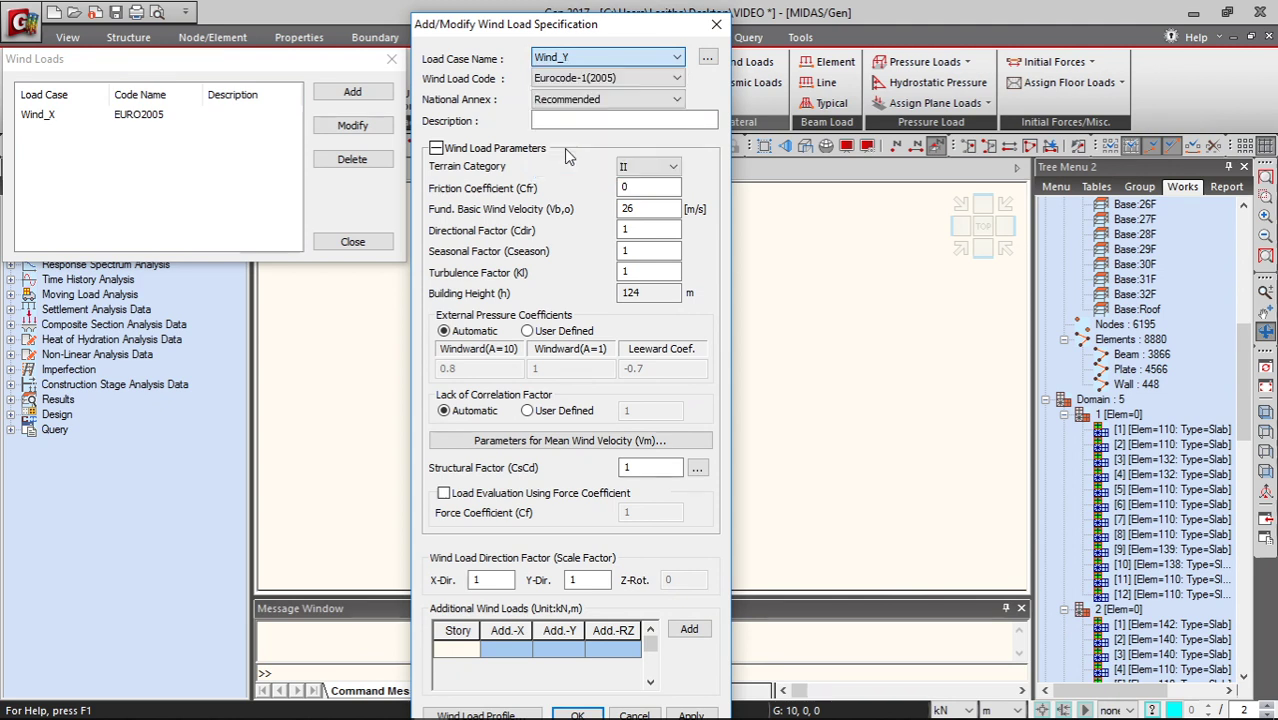
# Set terrain category III, basic wind velocity 38 and X-direction scale factor 0
pyautogui.click(635, 167)
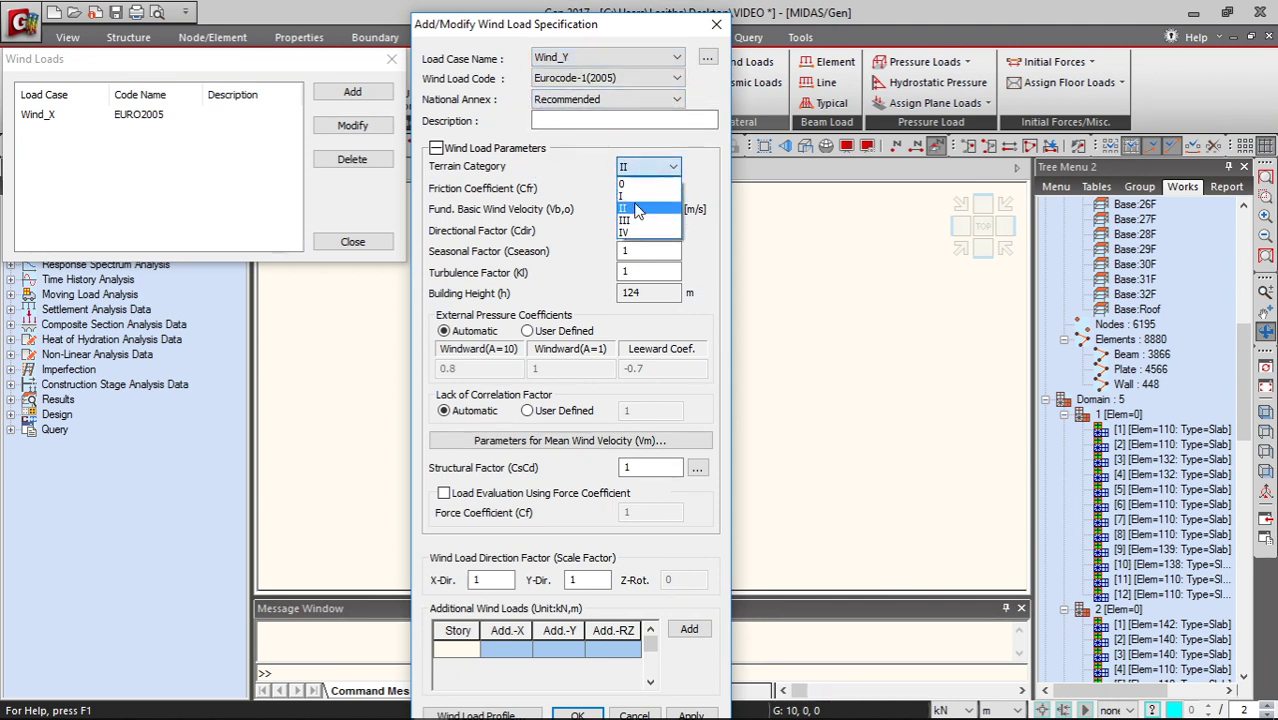
pyautogui.click(638, 227)
pyautogui.doubleClick(617, 208)
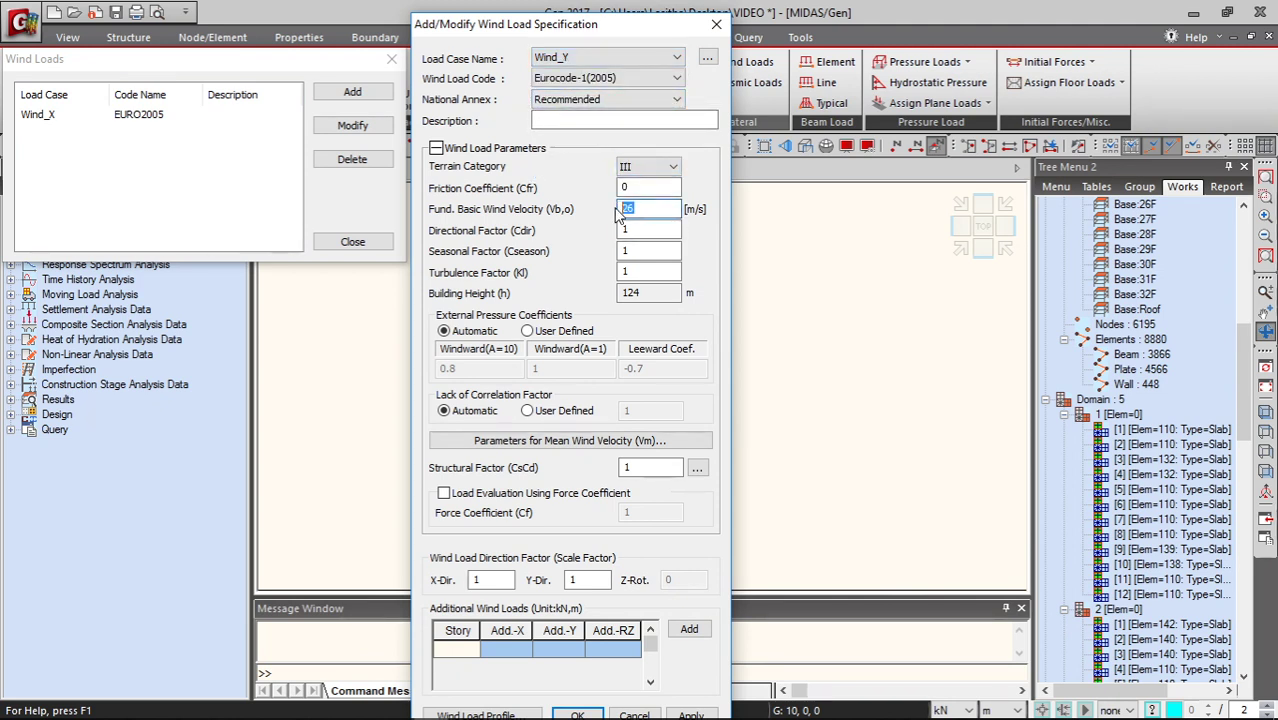
pyautogui.write('38')
pyautogui.doubleClick(478, 580)
pyautogui.write('0')
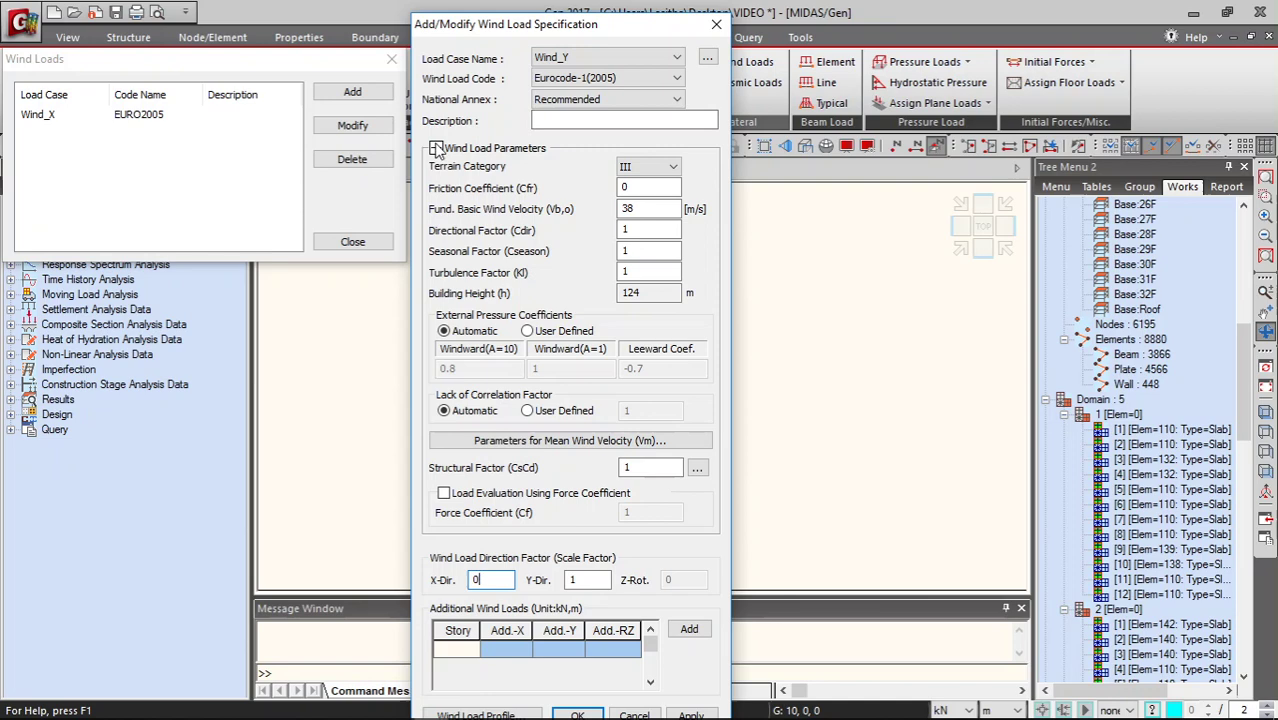
pyautogui.click(436, 148)
# Preview the Wind_Y load profile up the tower, then confirm the Wind_Y wind load
pyautogui.click(476, 345)
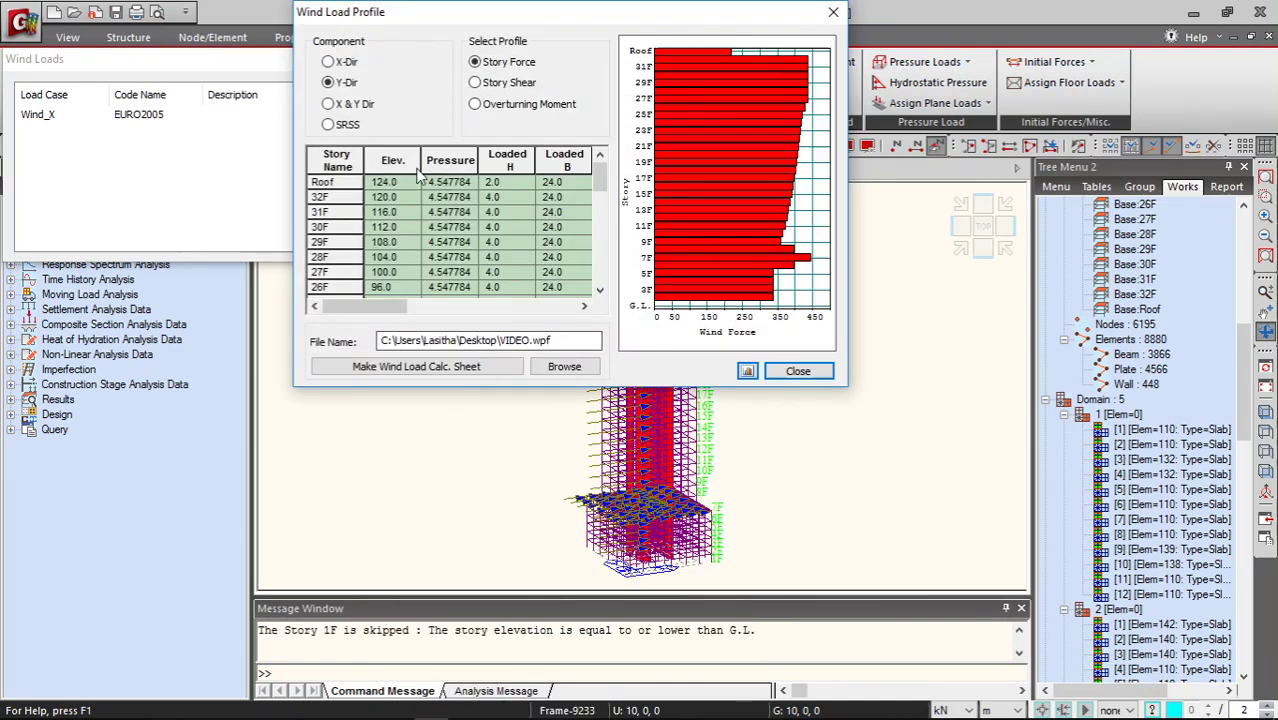
pyautogui.moveTo(390, 306); pyautogui.dragTo(556, 316)
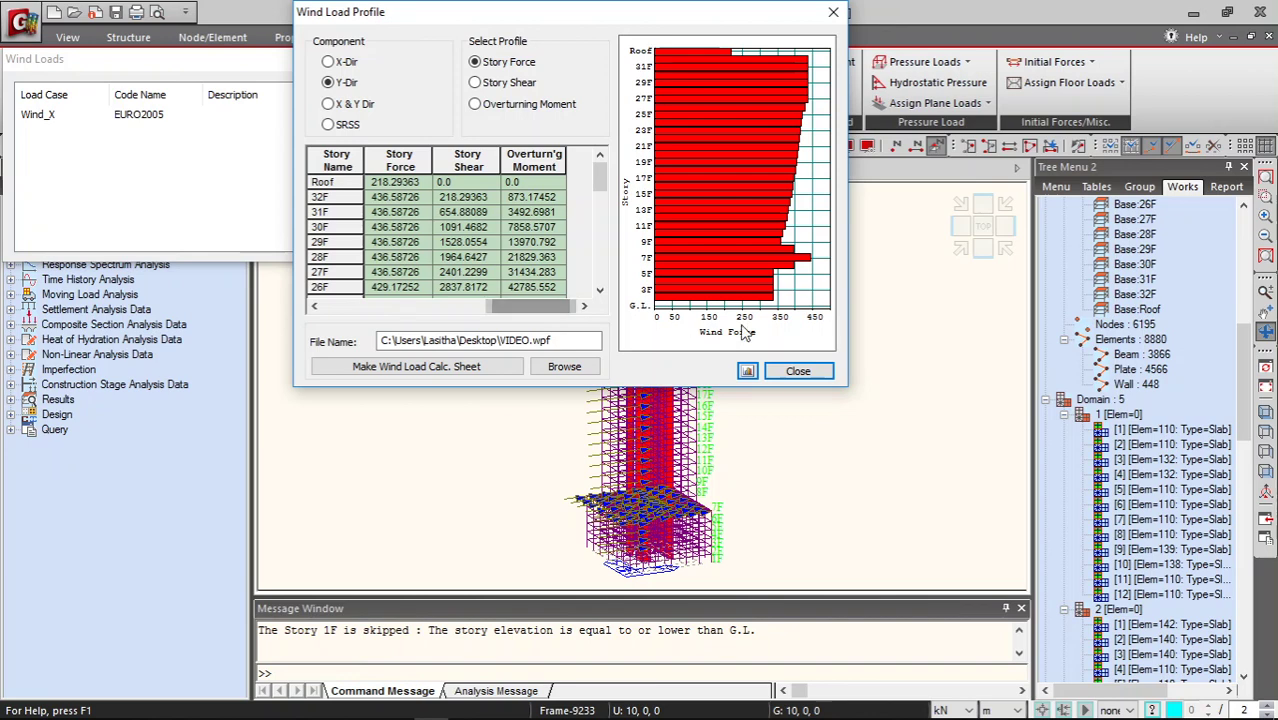
pyautogui.click(800, 371)
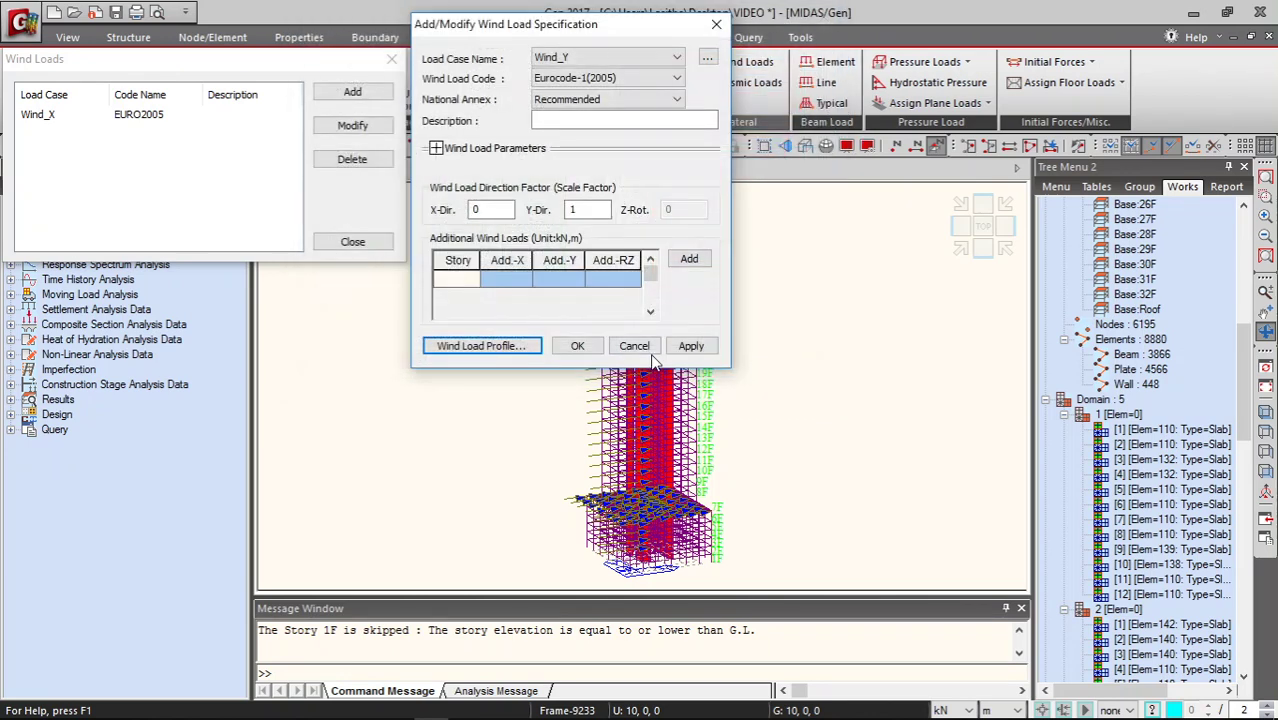
pyautogui.click(578, 346)
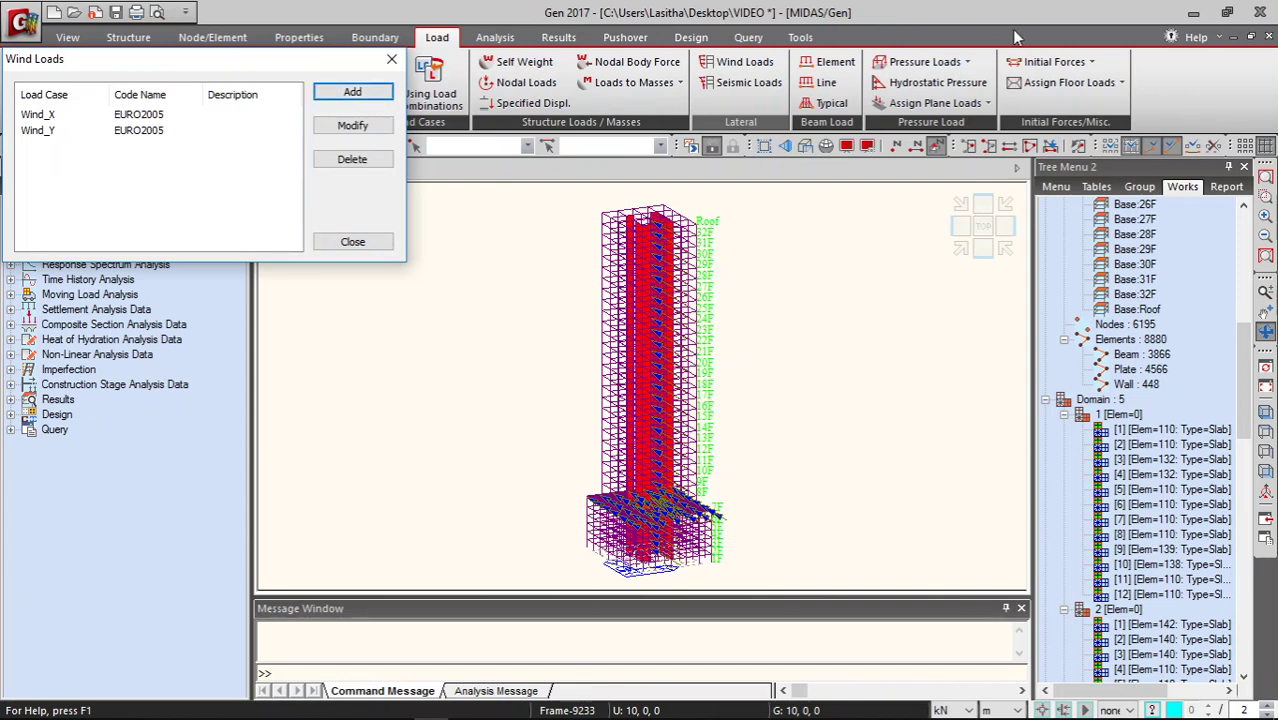
# Close the Wind Loads list and restore the MIDAS window from the taskbar
pyautogui.click(352, 241)
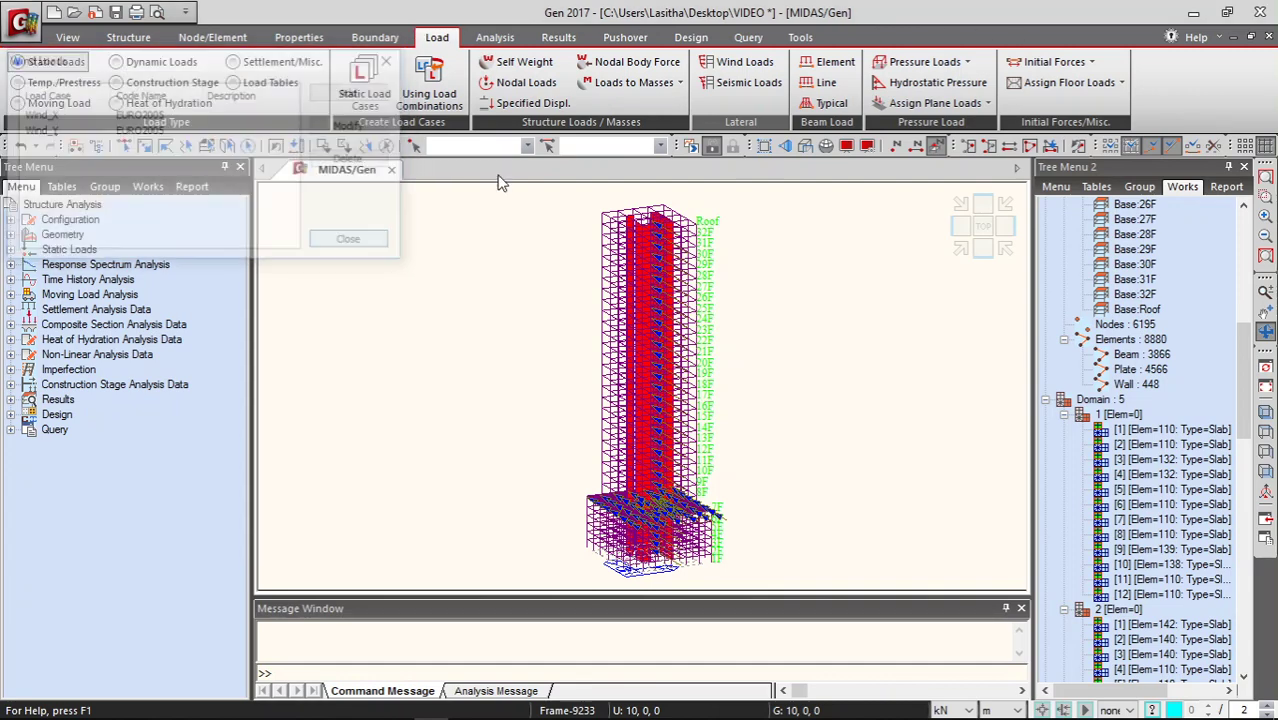
pyautogui.click(1193, 12)
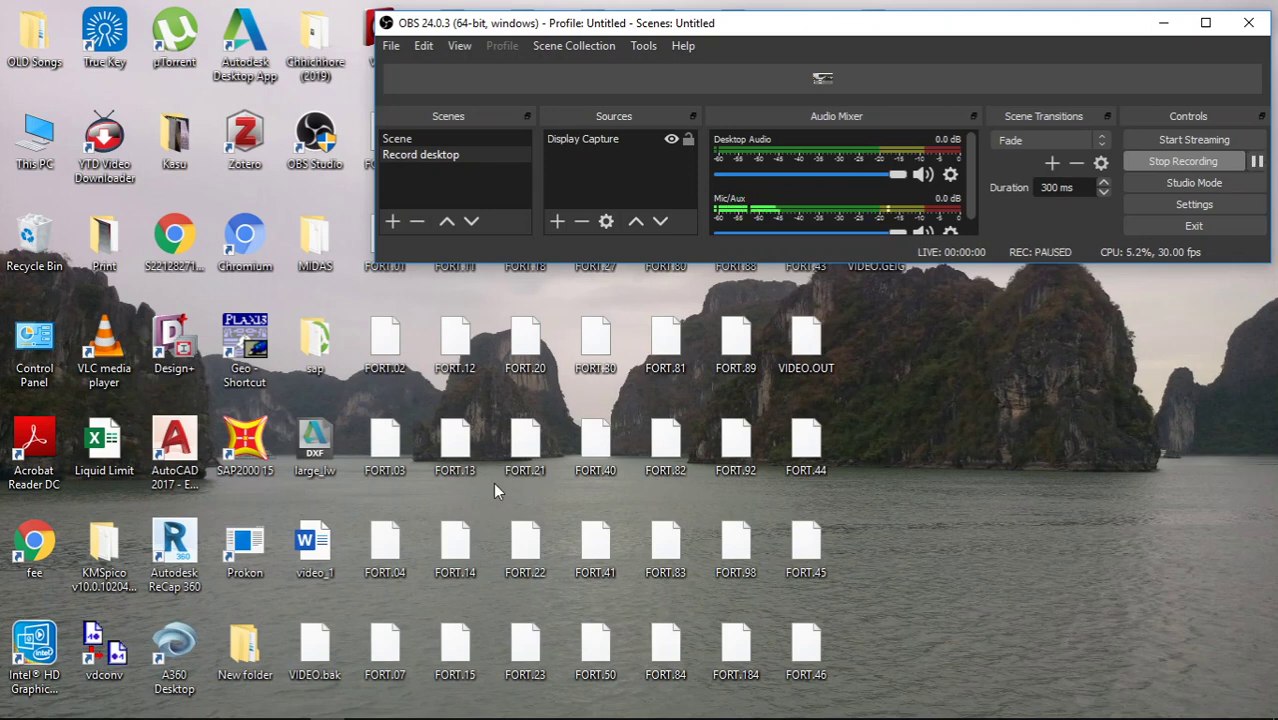
pyautogui.click(431, 705)
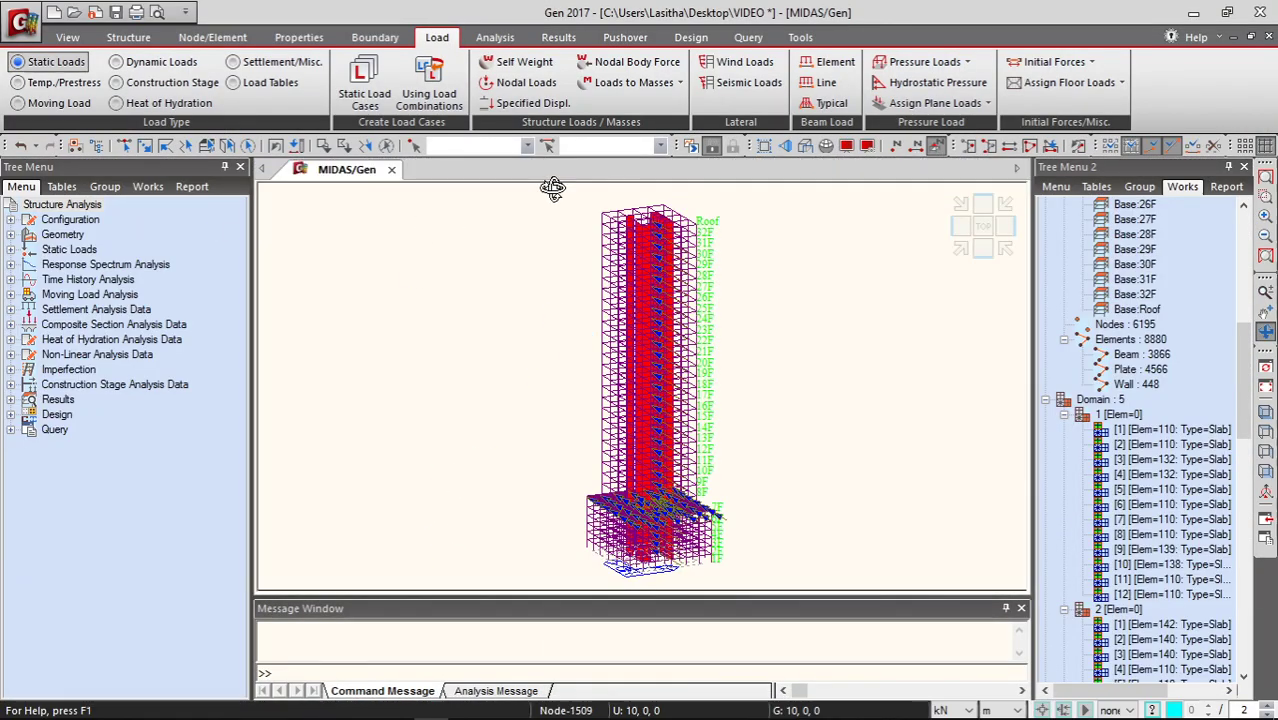
# Start a new EX static seismic load specification under the Eurocode-8(2004) code
pyautogui.click(745, 82)
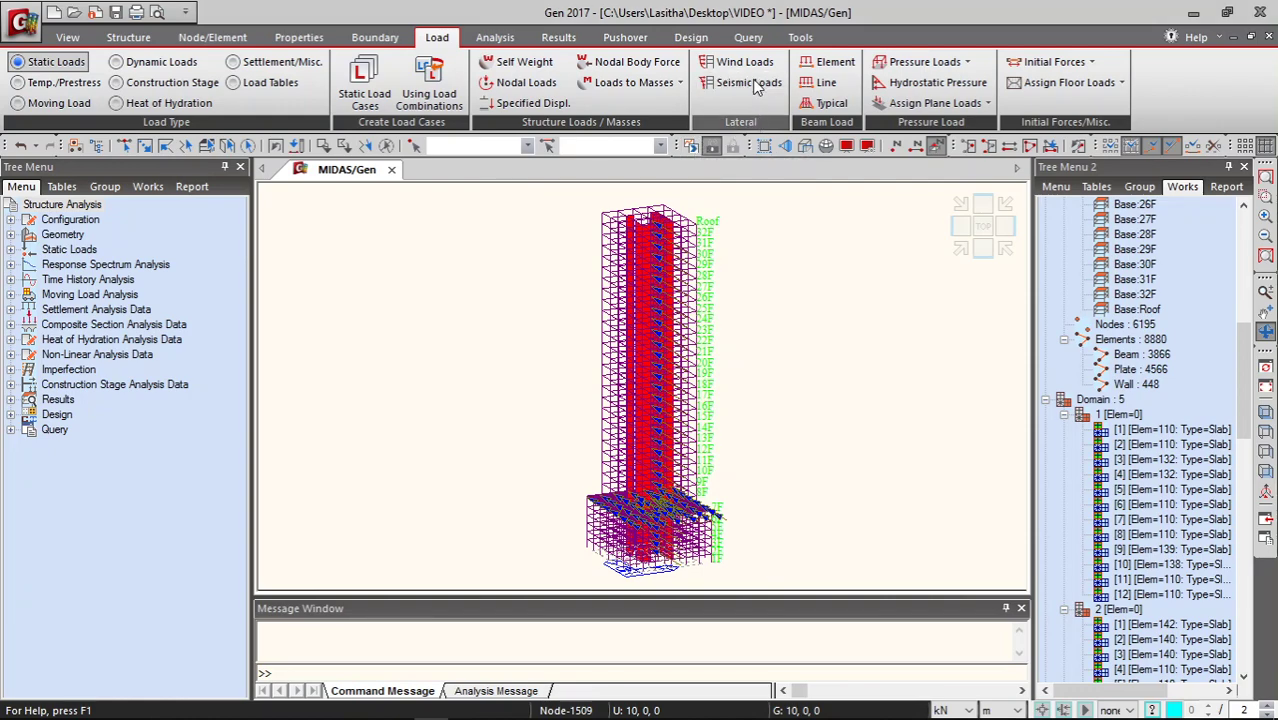
pyautogui.moveTo(204, 61); pyautogui.dragTo(244, 131)
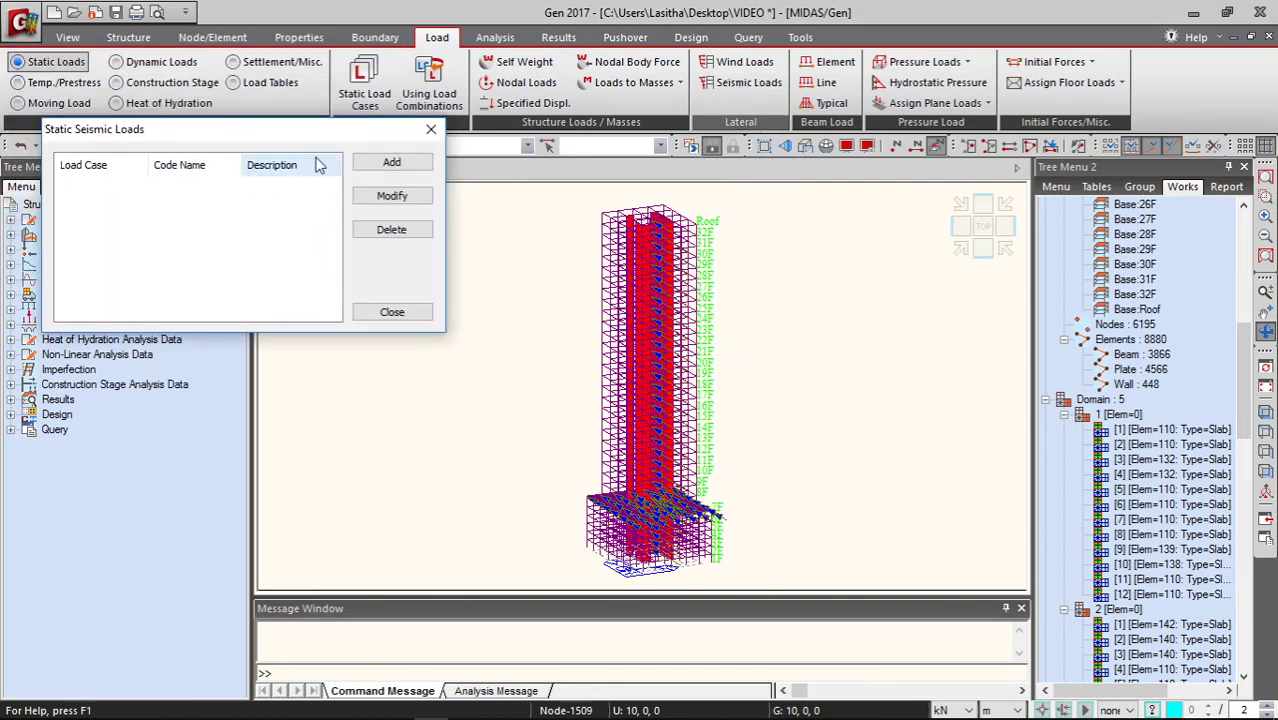
pyautogui.click(390, 163)
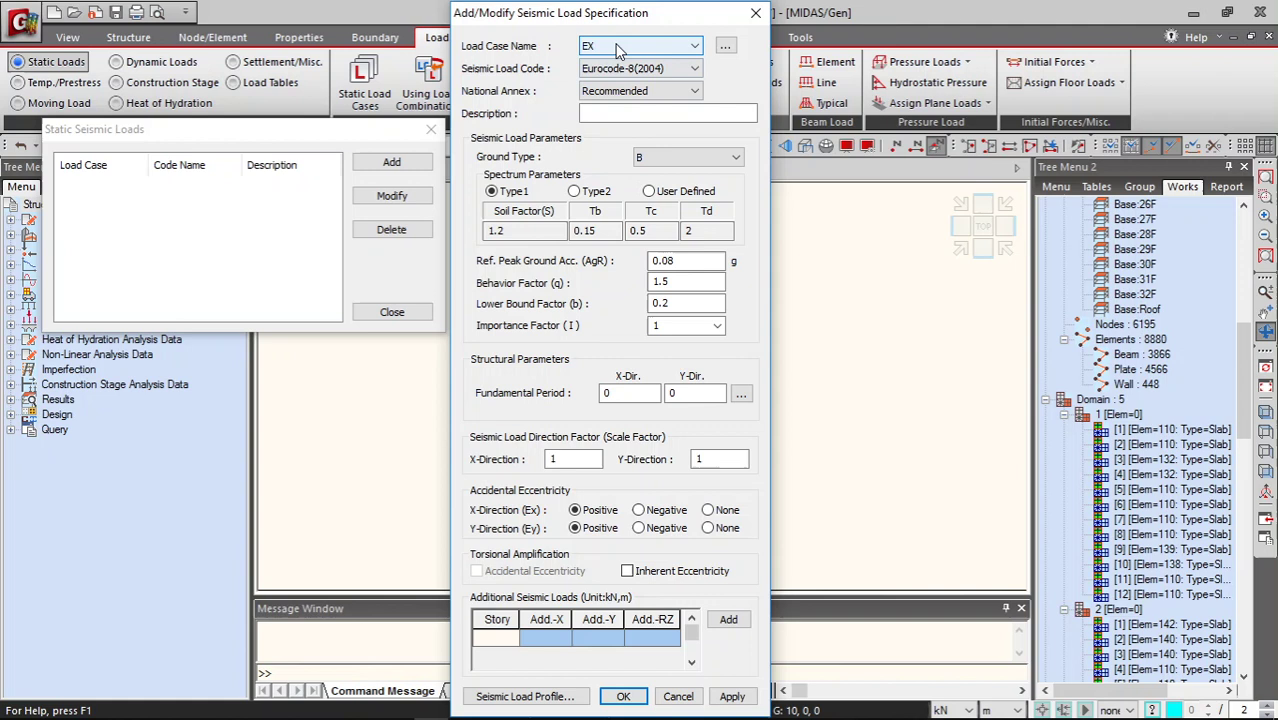
pyautogui.click(695, 70)
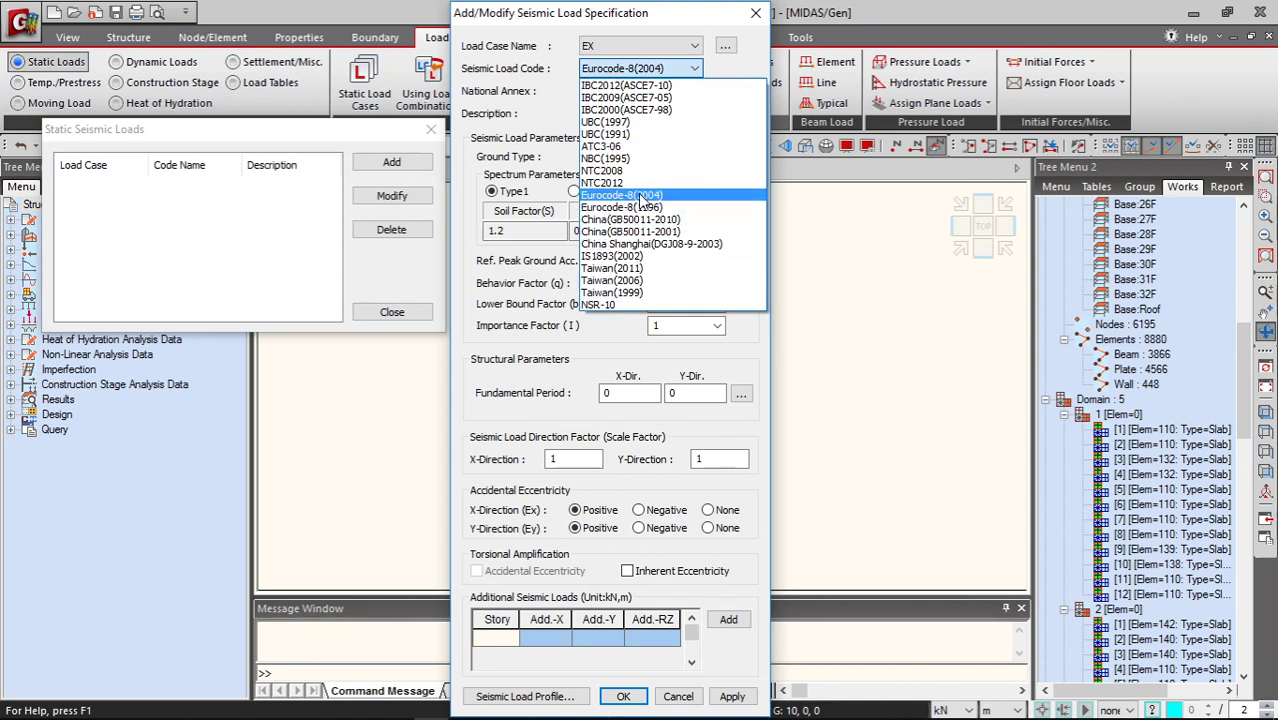
pyautogui.click(641, 196)
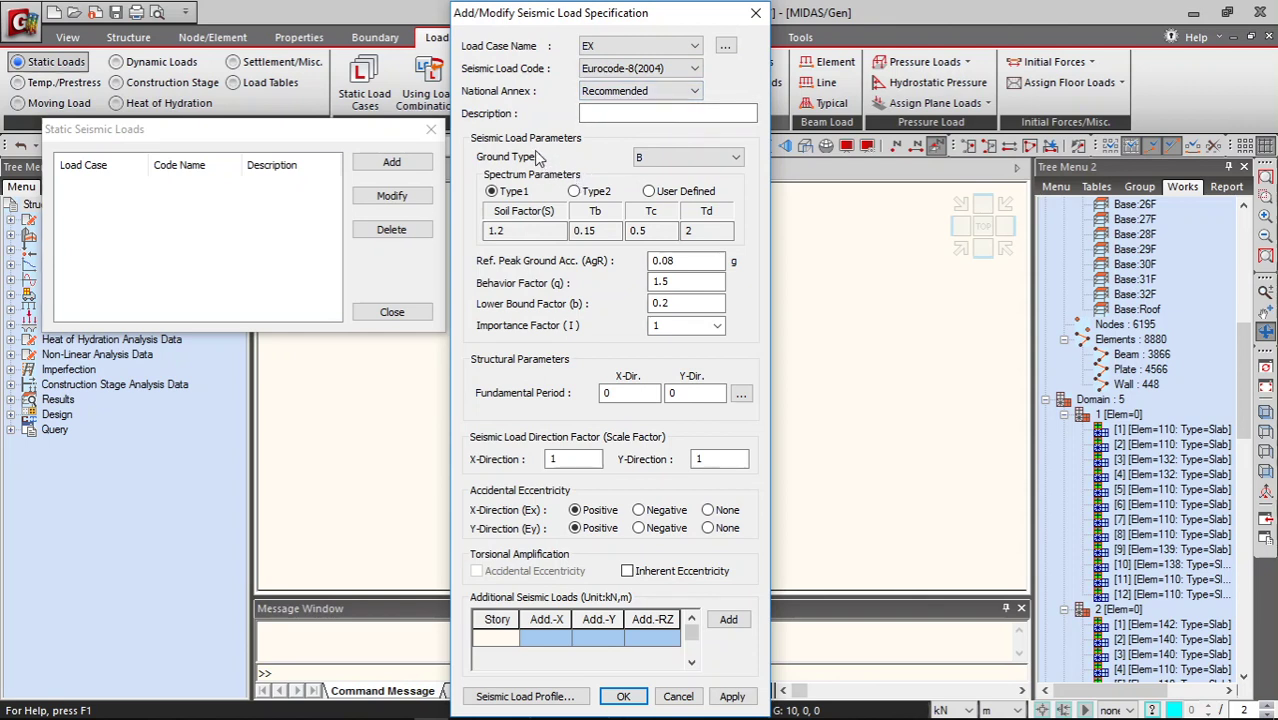
pyautogui.click(661, 167)
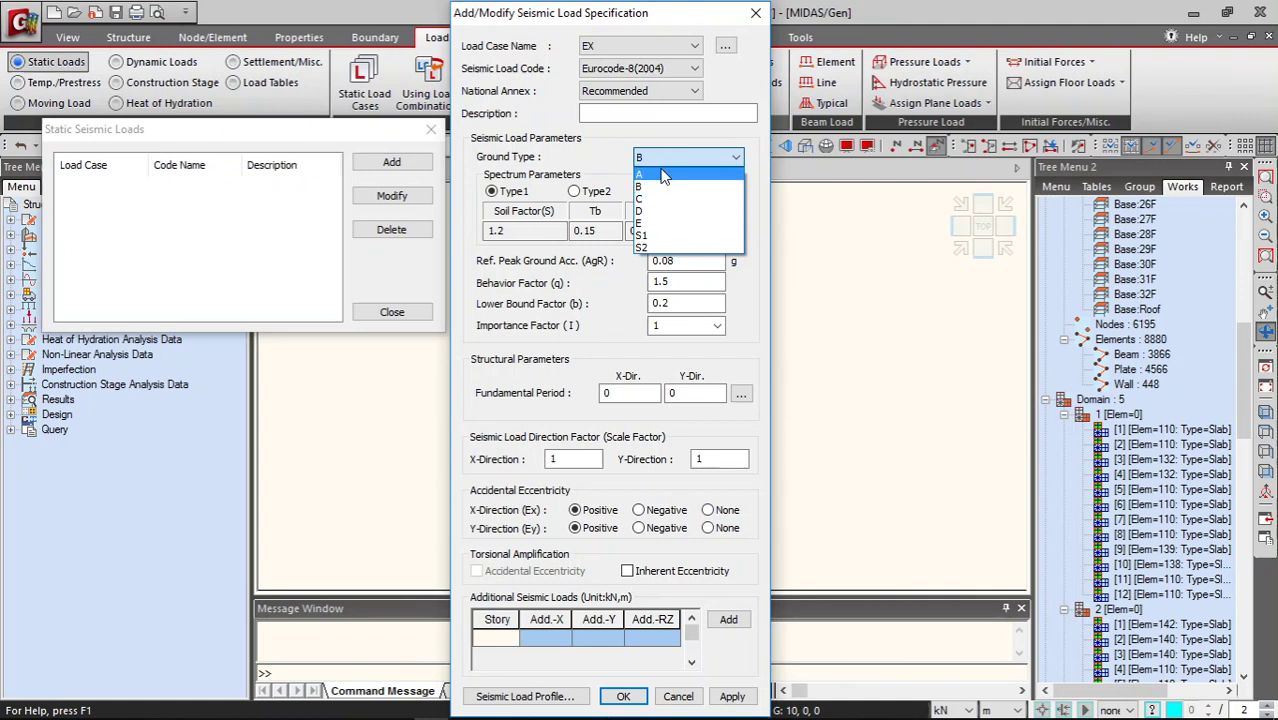
# Set EX ground type A, behaviour factor 1.5 and X-direction fundamental period 1
pyautogui.click(665, 176)
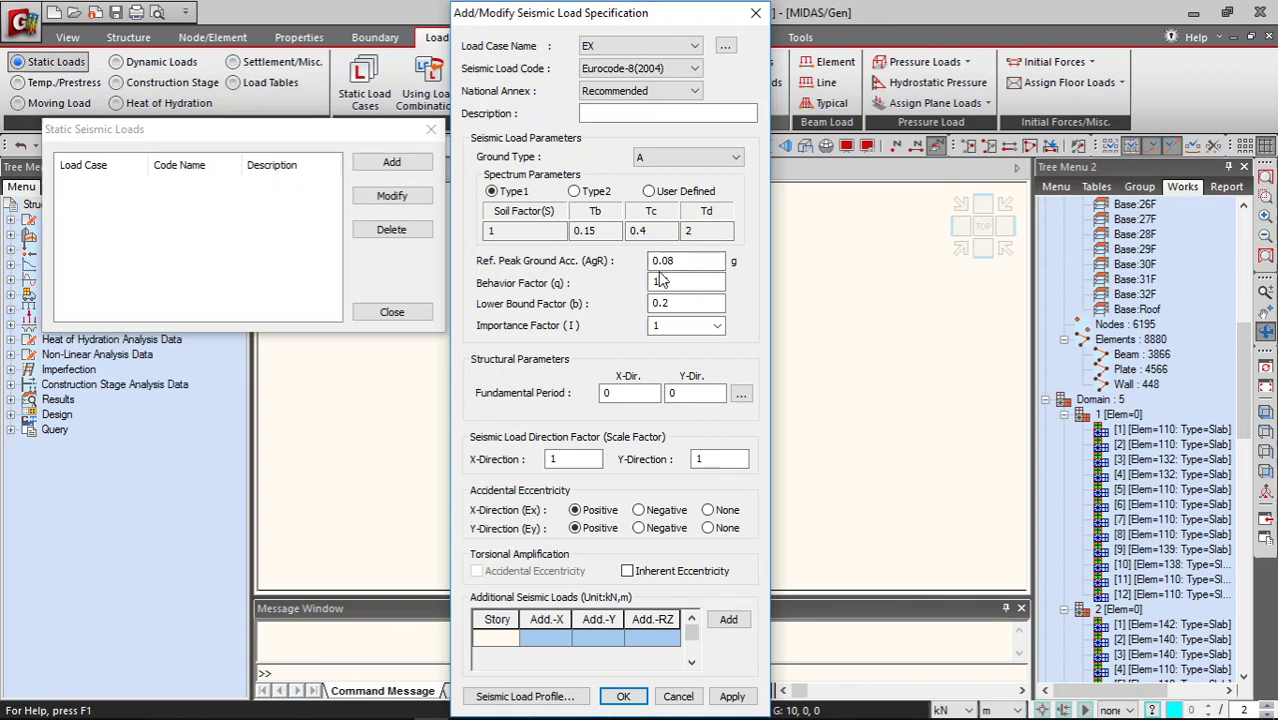
pyautogui.click(660, 281)
pyautogui.write('.5')
pyautogui.click(605, 393)
pyautogui.click(609, 393)
# Reset EX's X-direction fundamental period to 0 and set the Y-direction scale factor to 0.3
pyautogui.write('1')
pyautogui.click(685, 392)
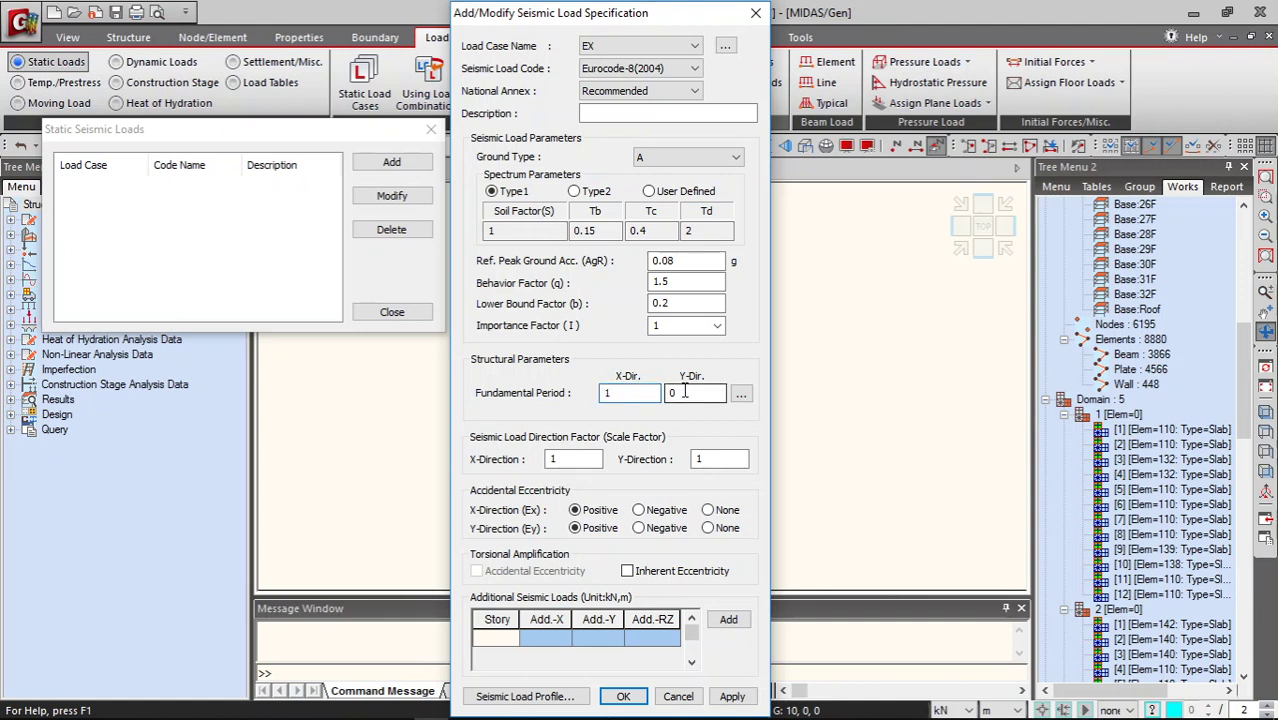
pyautogui.click(607, 393)
pyautogui.click(560, 460)
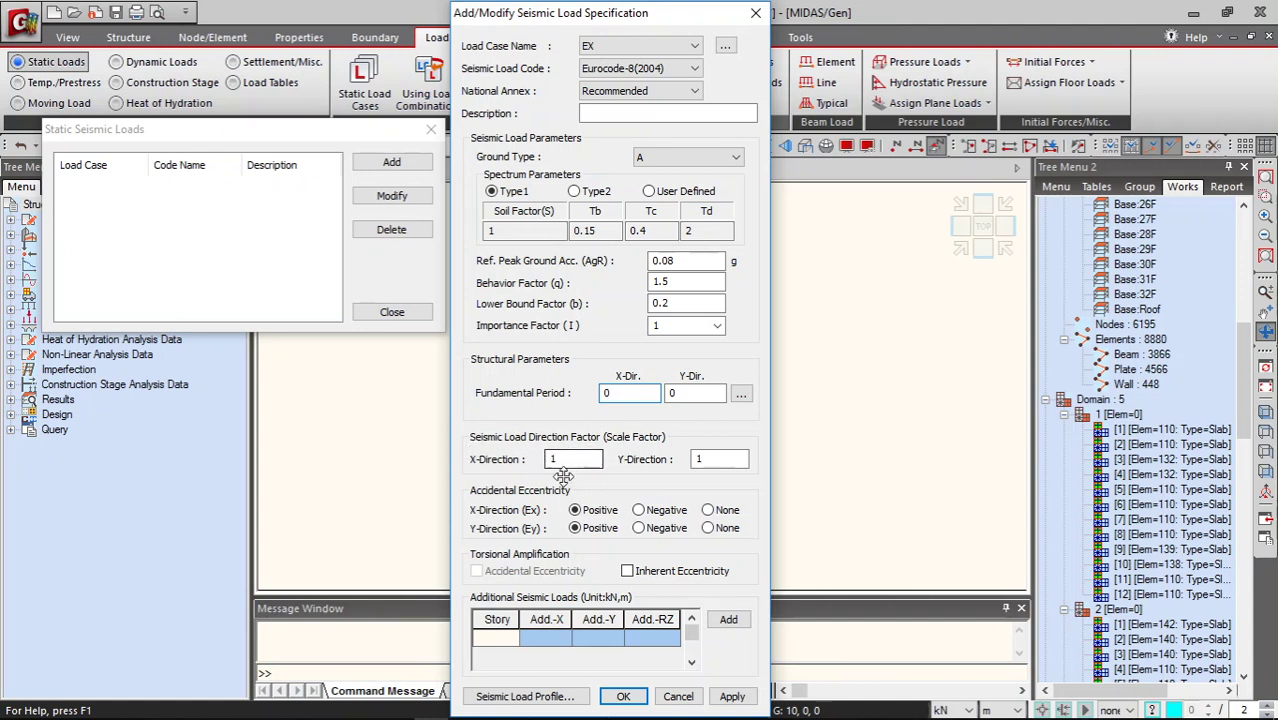
pyautogui.press('Tab')
pyautogui.write('0.3')
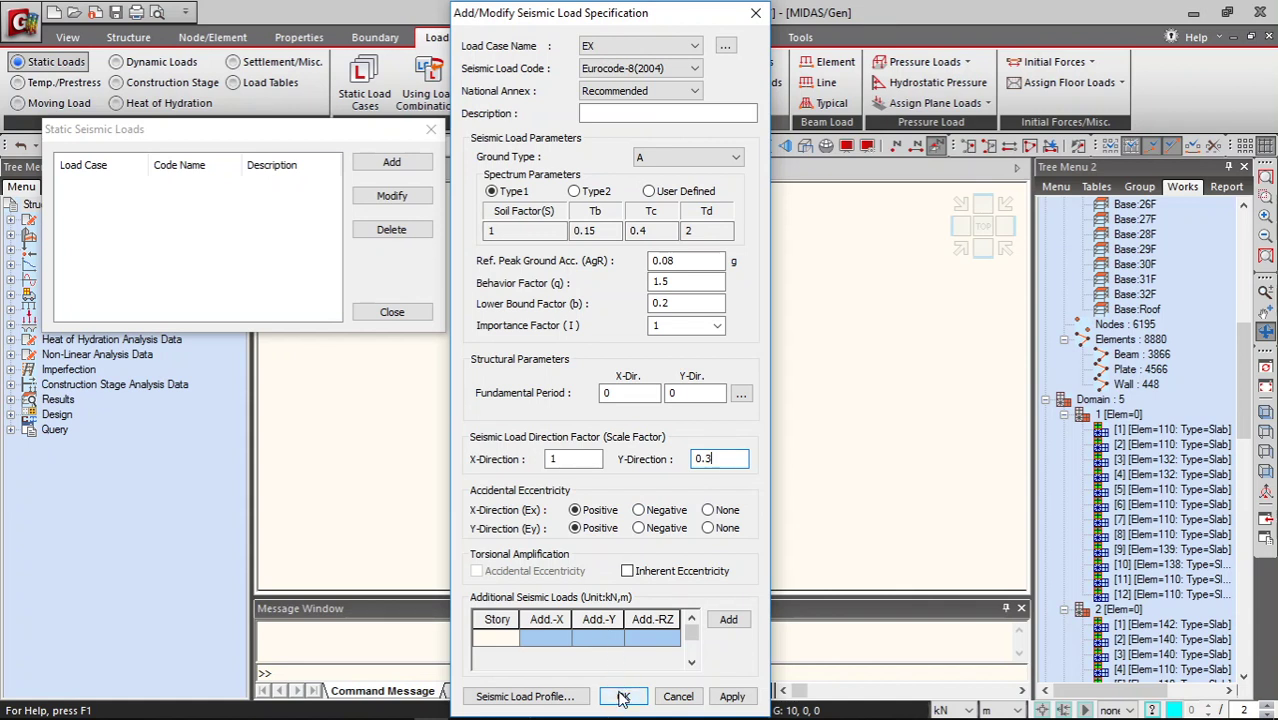
# Review EX's seismic load profile as story force, story shear and overturning moment, then close it
pyautogui.click(547, 698)
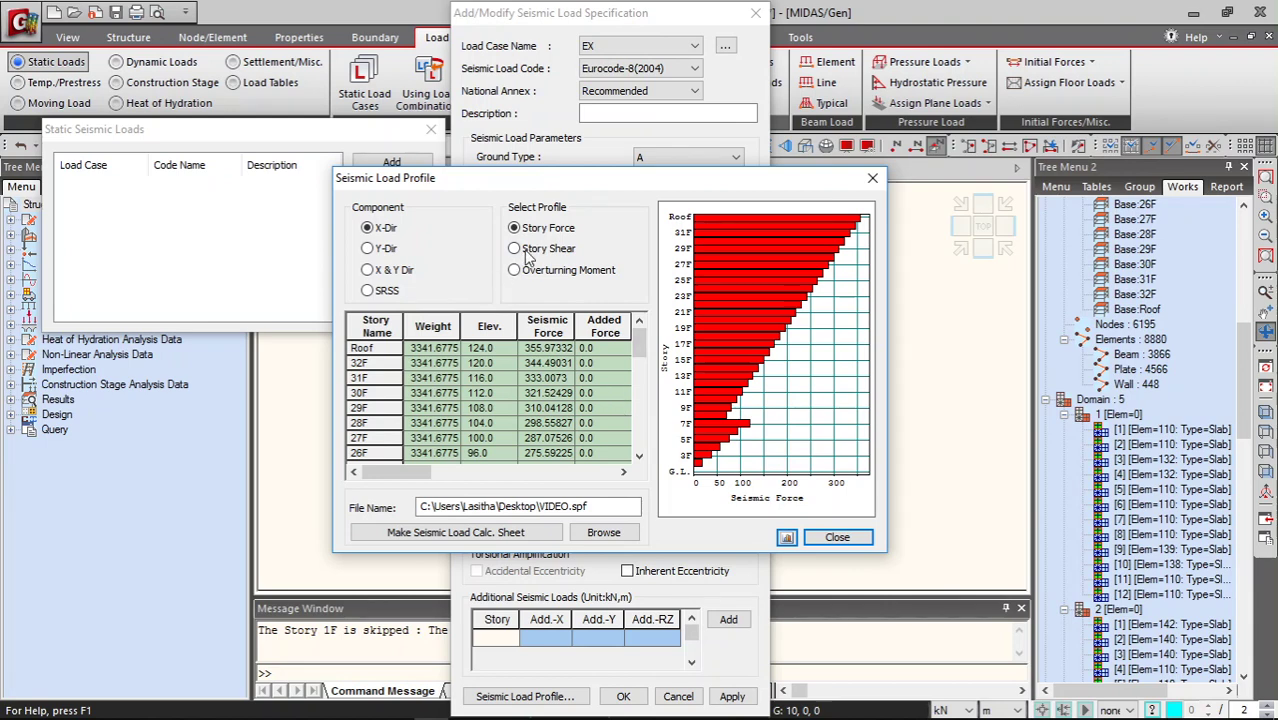
pyautogui.moveTo(415, 474); pyautogui.dragTo(458, 487)
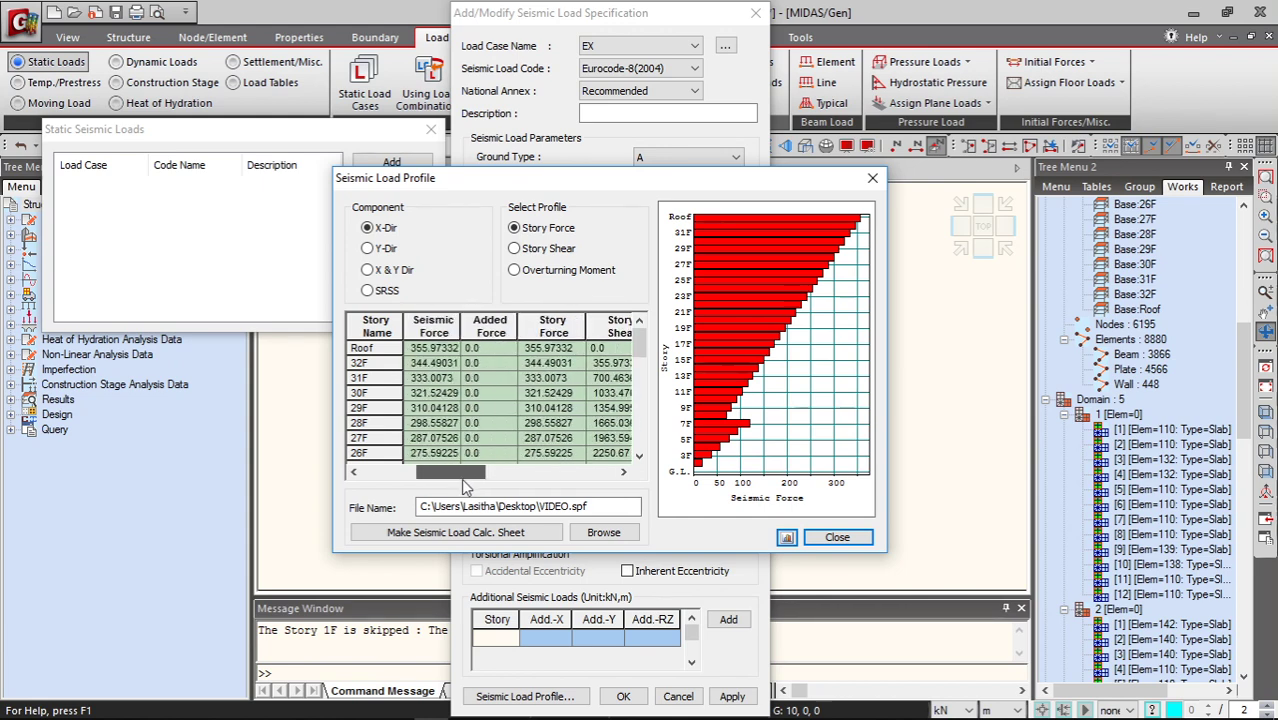
pyautogui.click(514, 249)
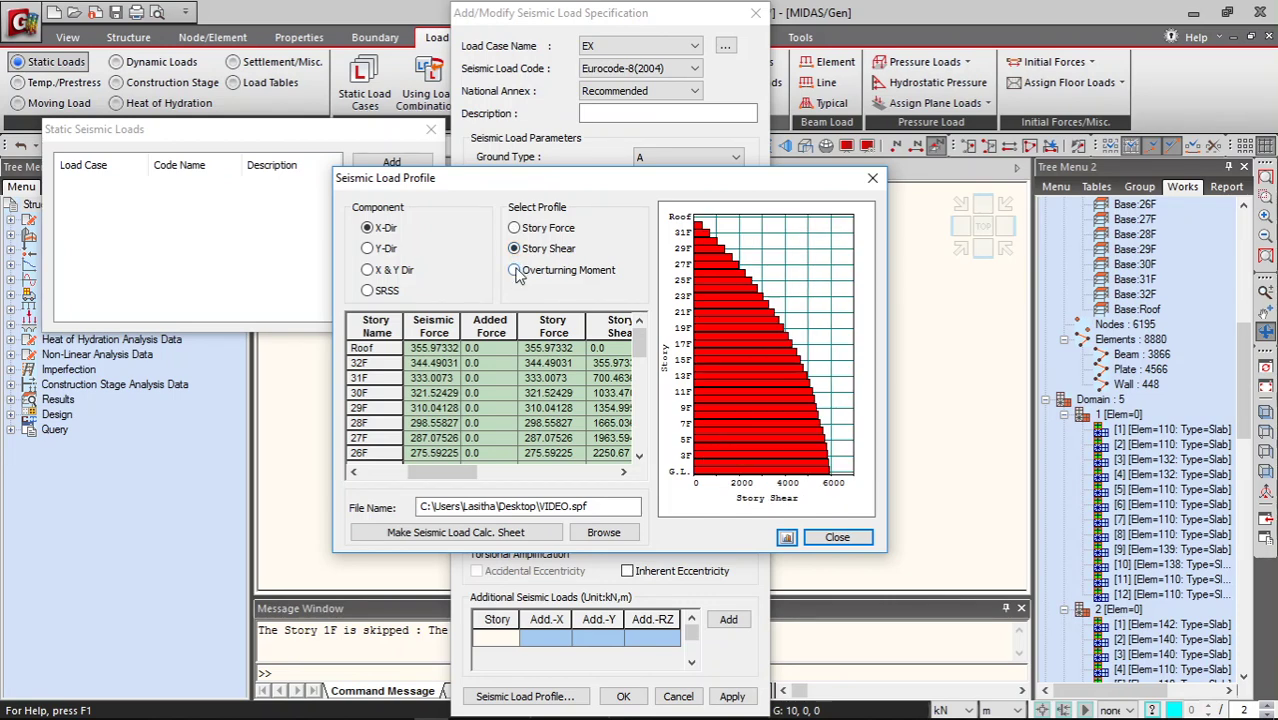
pyautogui.click(515, 272)
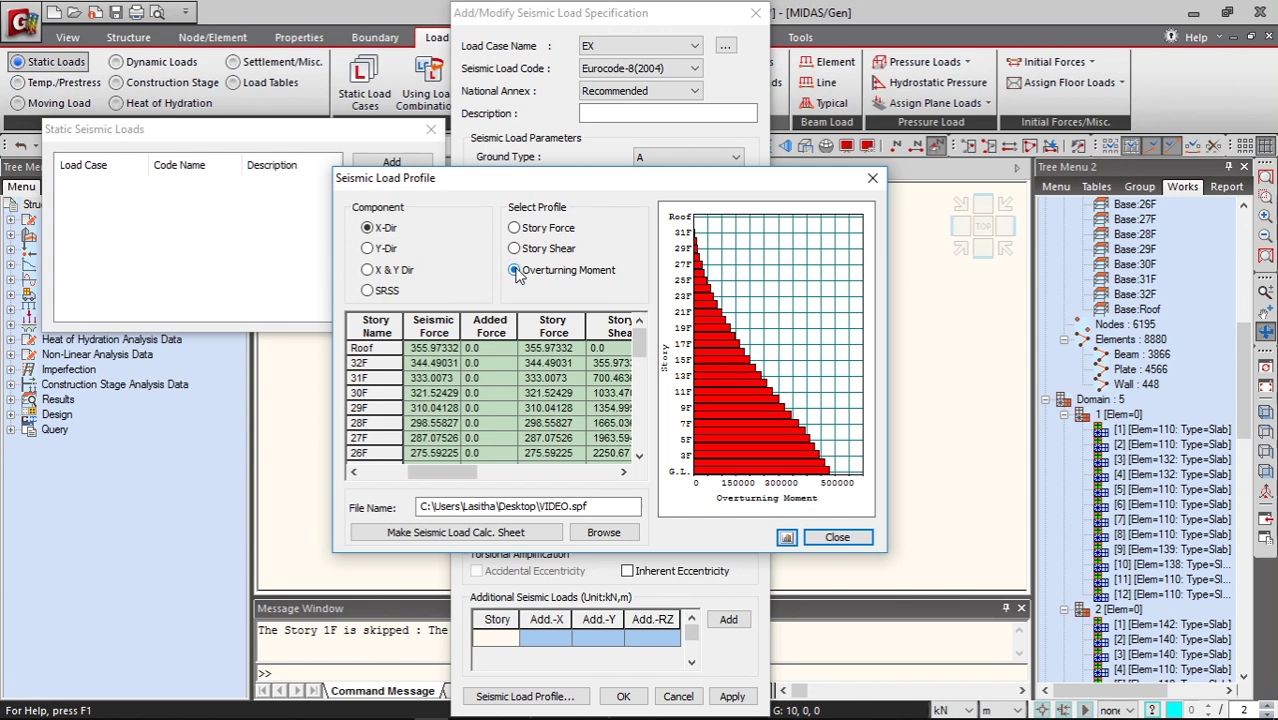
pyautogui.click(514, 250)
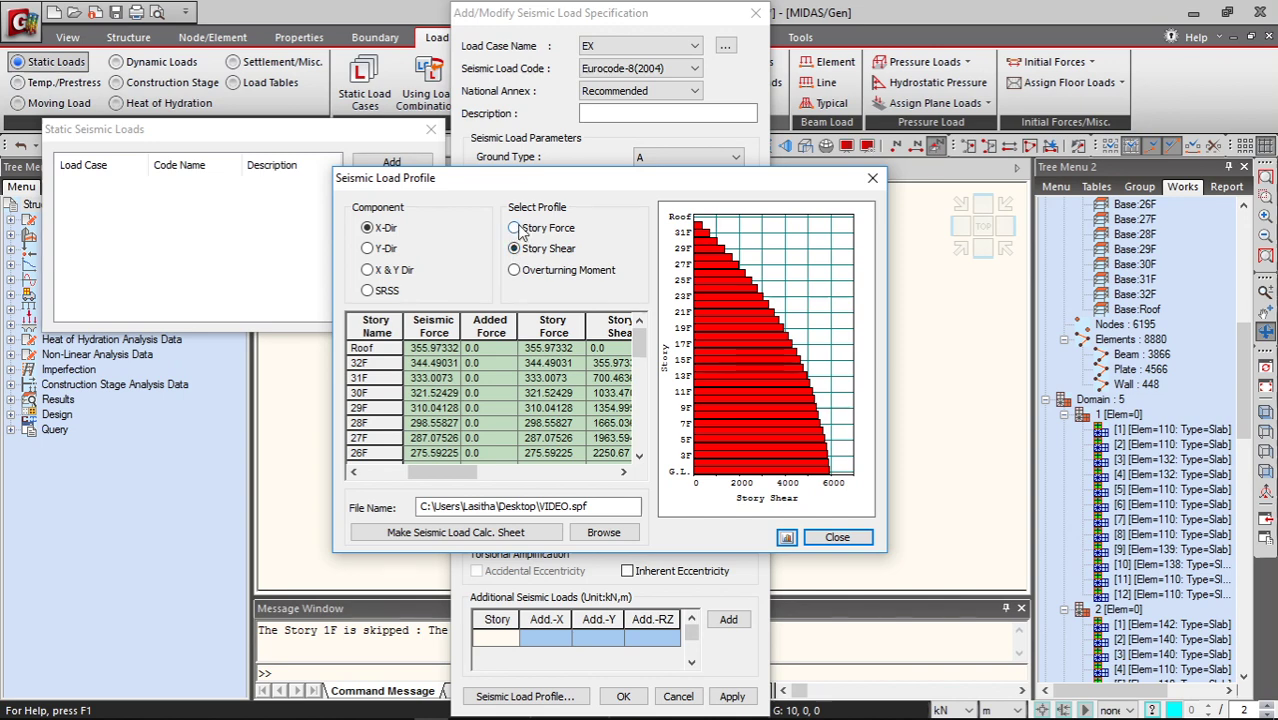
pyautogui.click(515, 229)
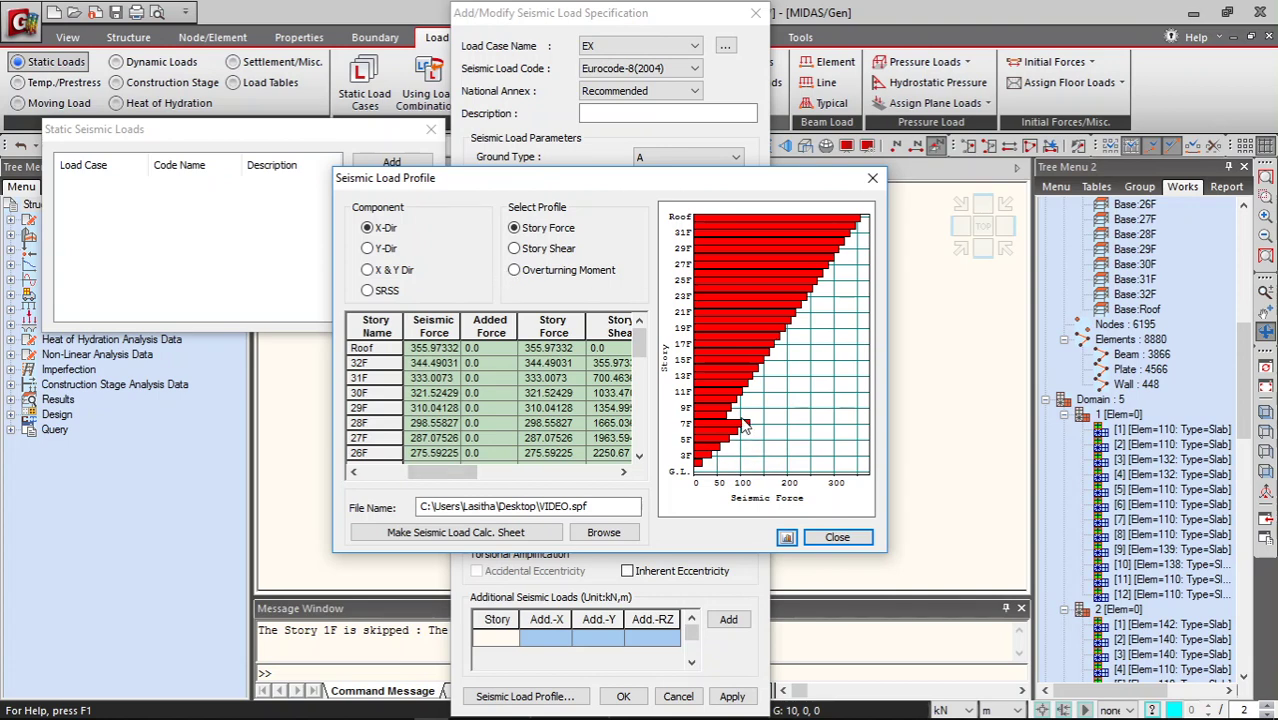
pyautogui.click(514, 248)
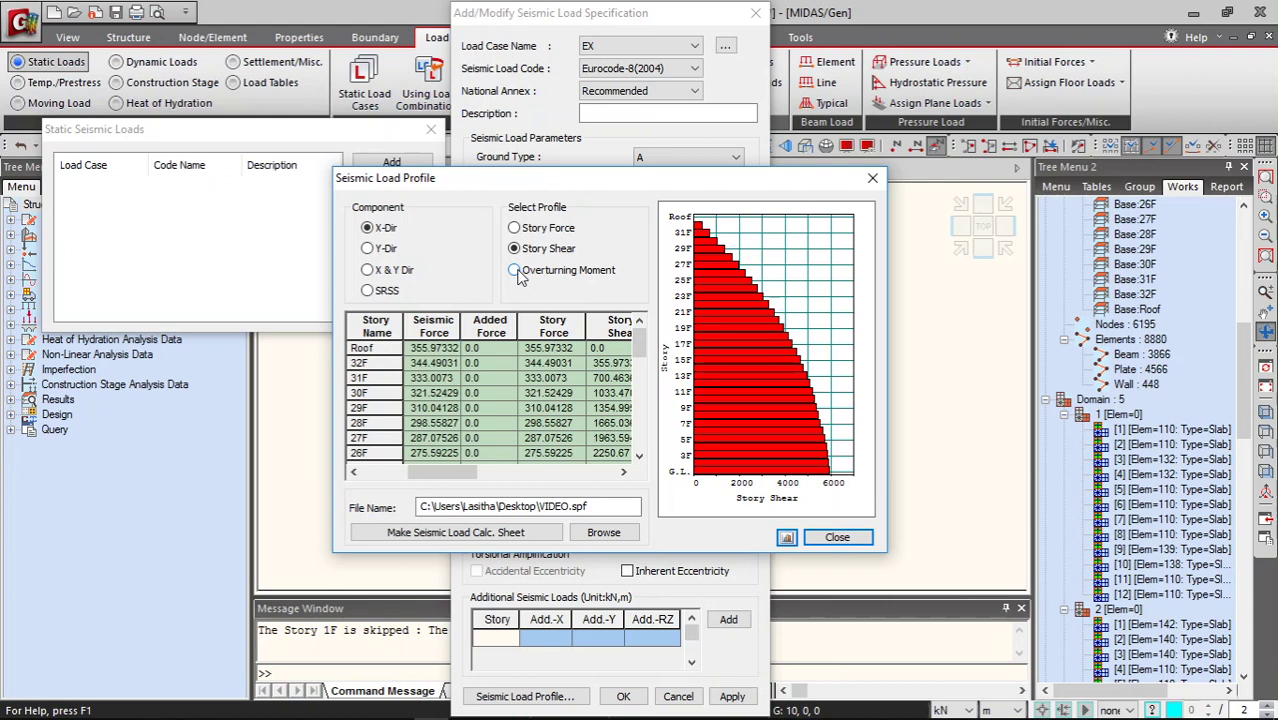
pyautogui.click(515, 271)
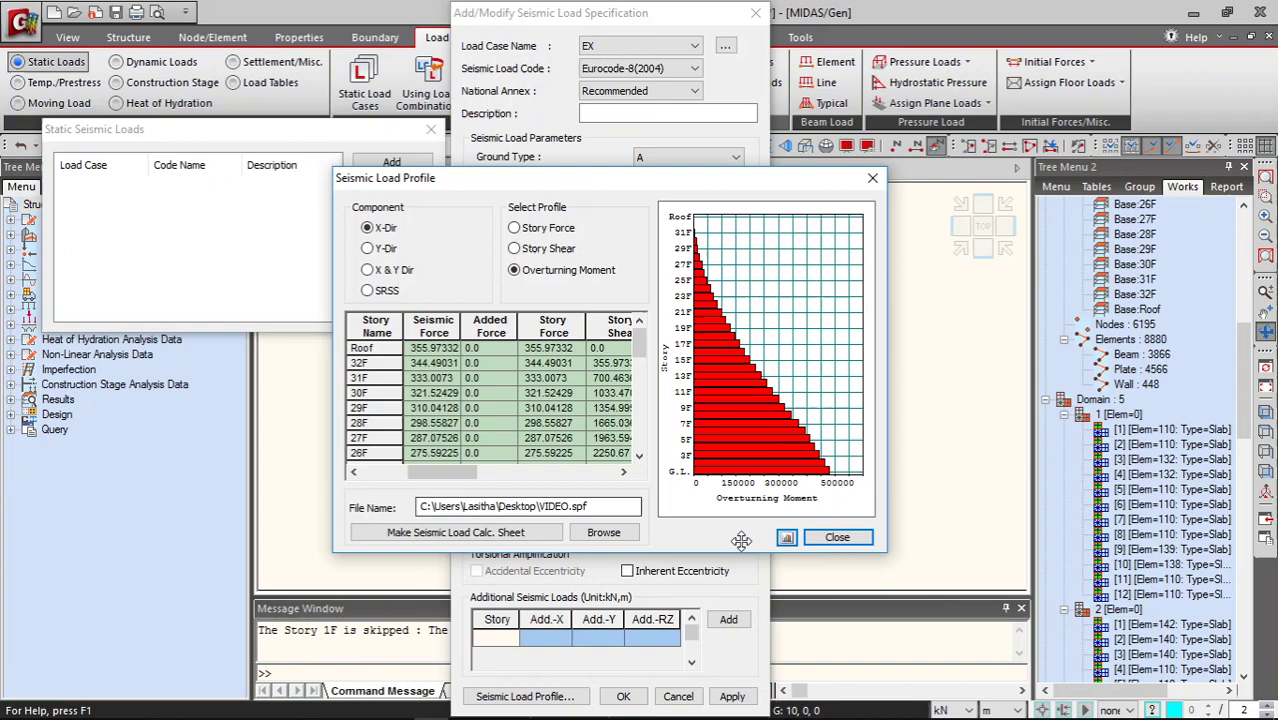
pyautogui.click(836, 538)
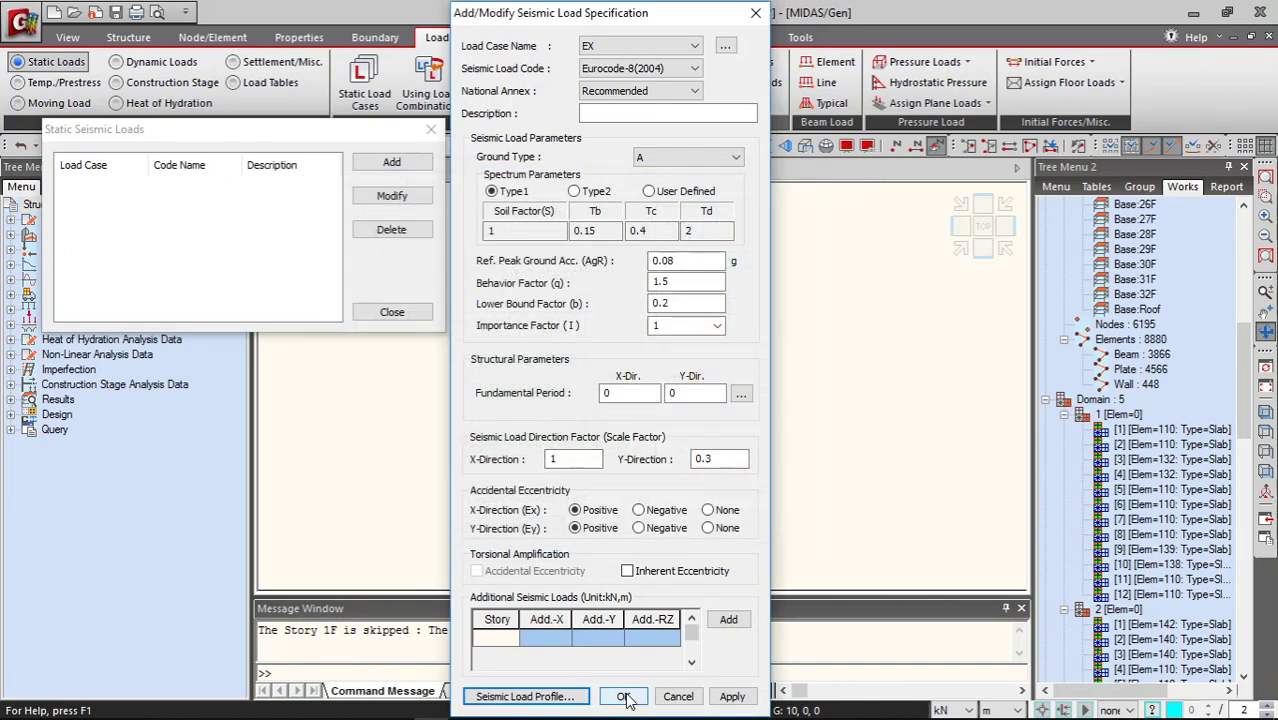
# Confirm EX, then add seismic load case EY with an X-direction scale factor of 0.3
pyautogui.click(624, 697)
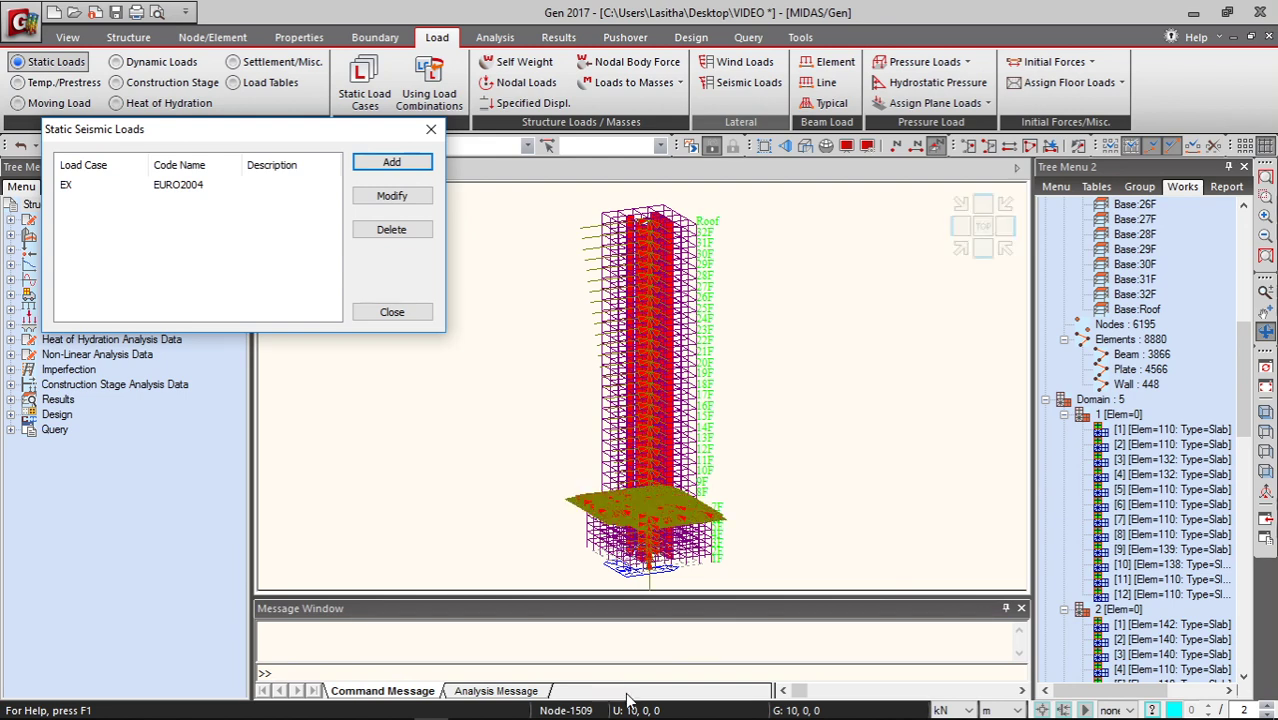
pyautogui.click(391, 161)
pyautogui.click(626, 47)
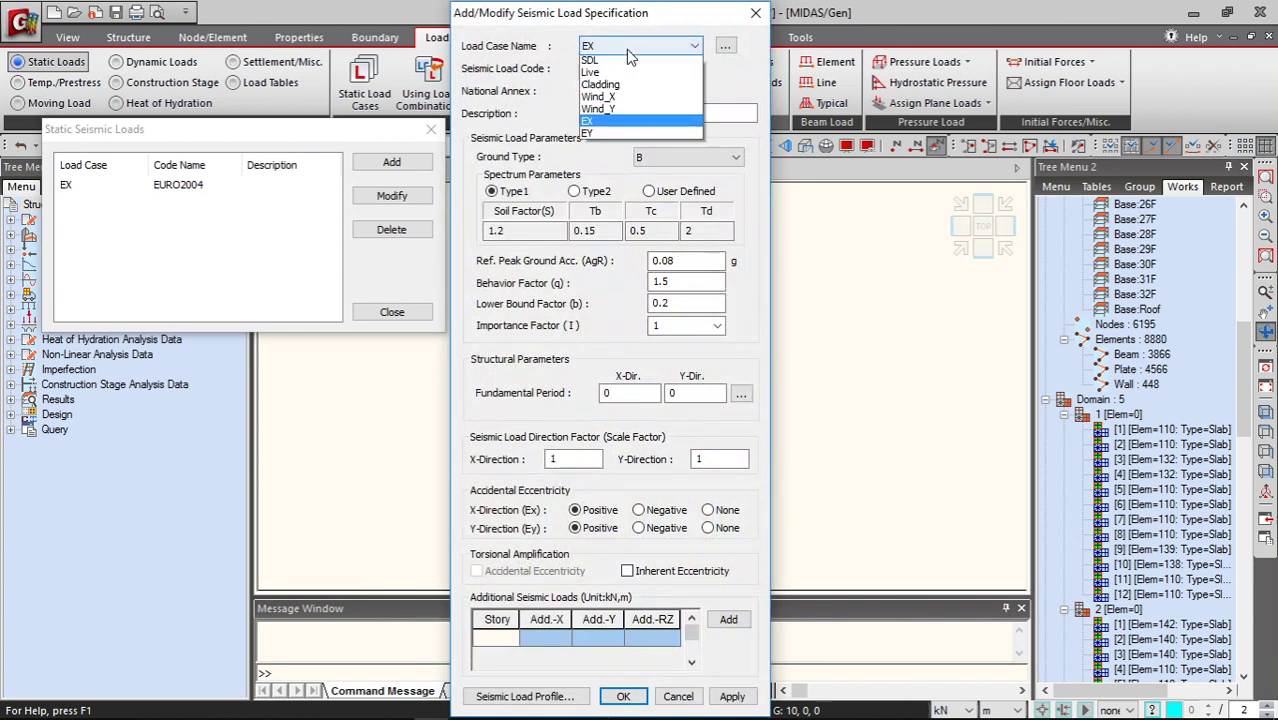
pyautogui.click(598, 159)
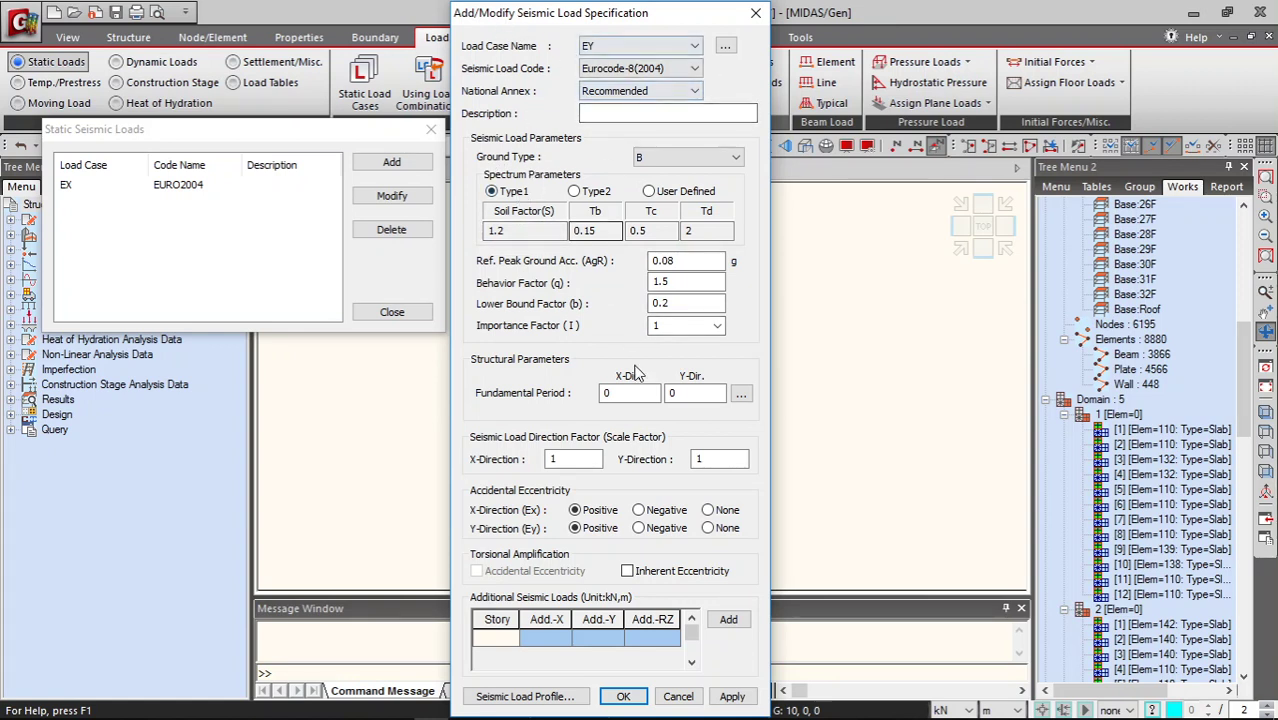
pyautogui.doubleClick(585, 459)
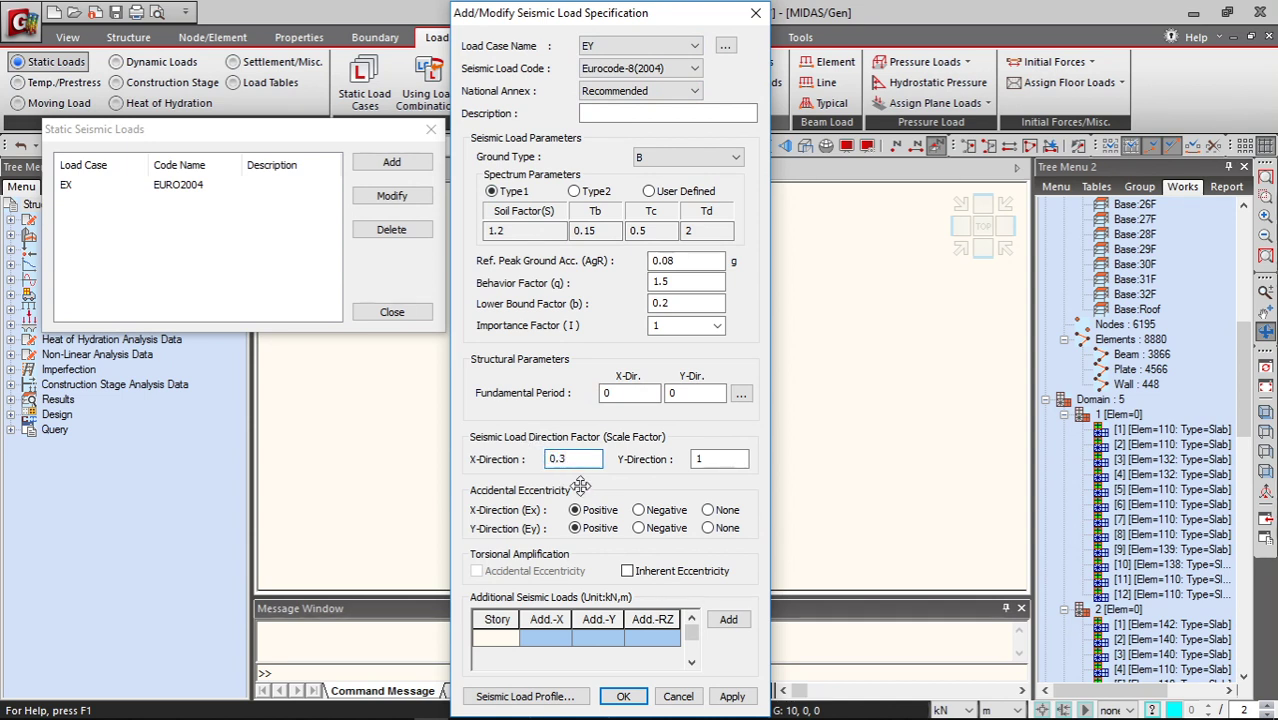
pyautogui.click(623, 697)
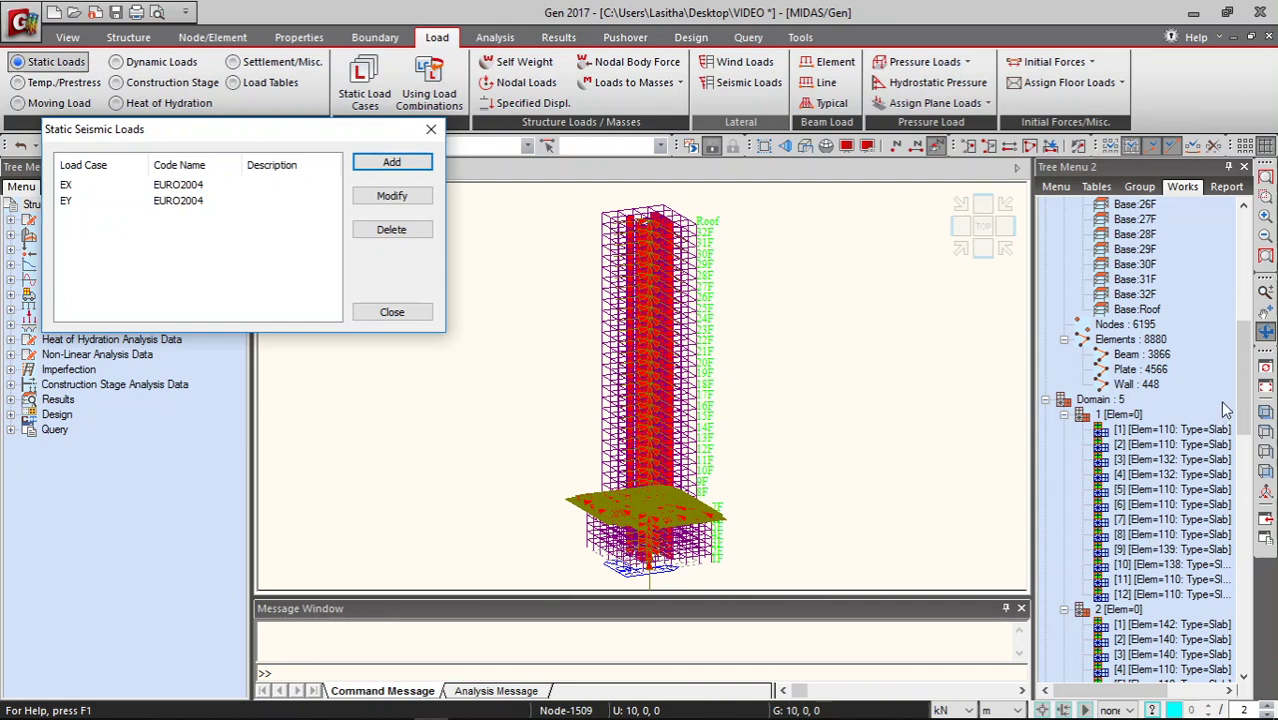
# Close the static seismic loads list and check EX and EY in the works tree
pyautogui.click(391, 312)
pyautogui.moveTo(1248, 325); pyautogui.dragTo(1245, 572)
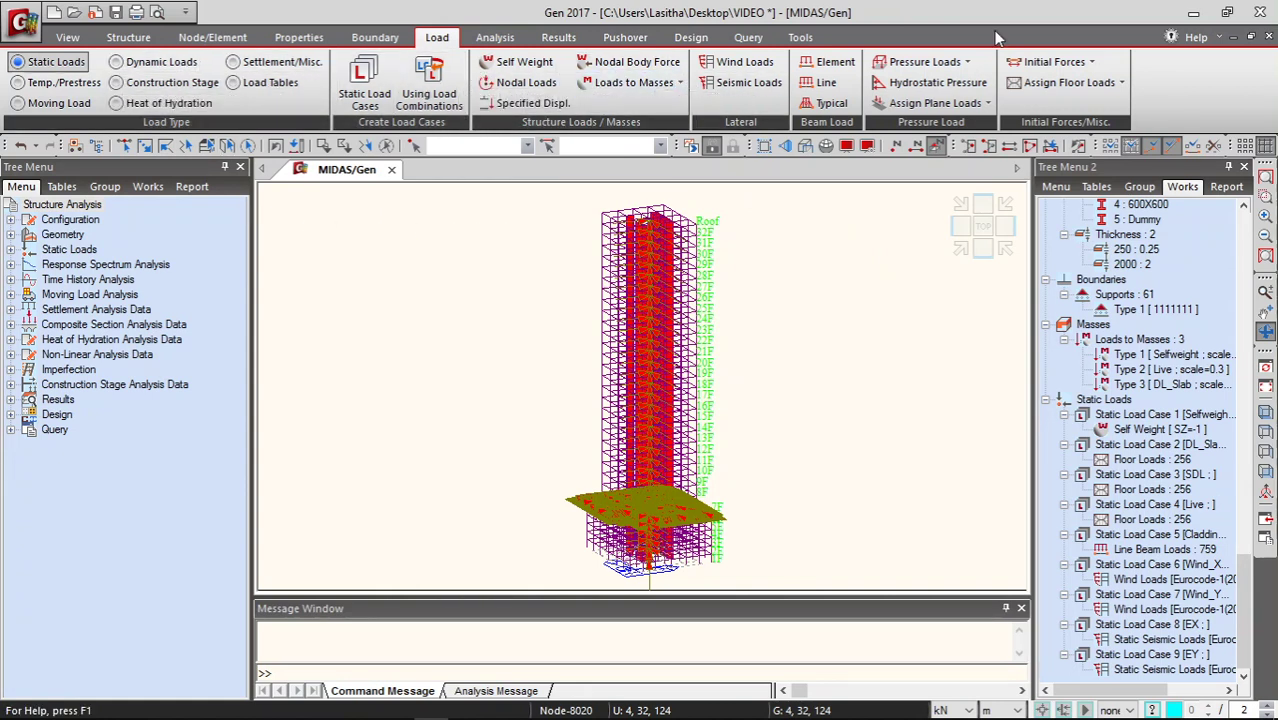
pyautogui.click(1193, 12)
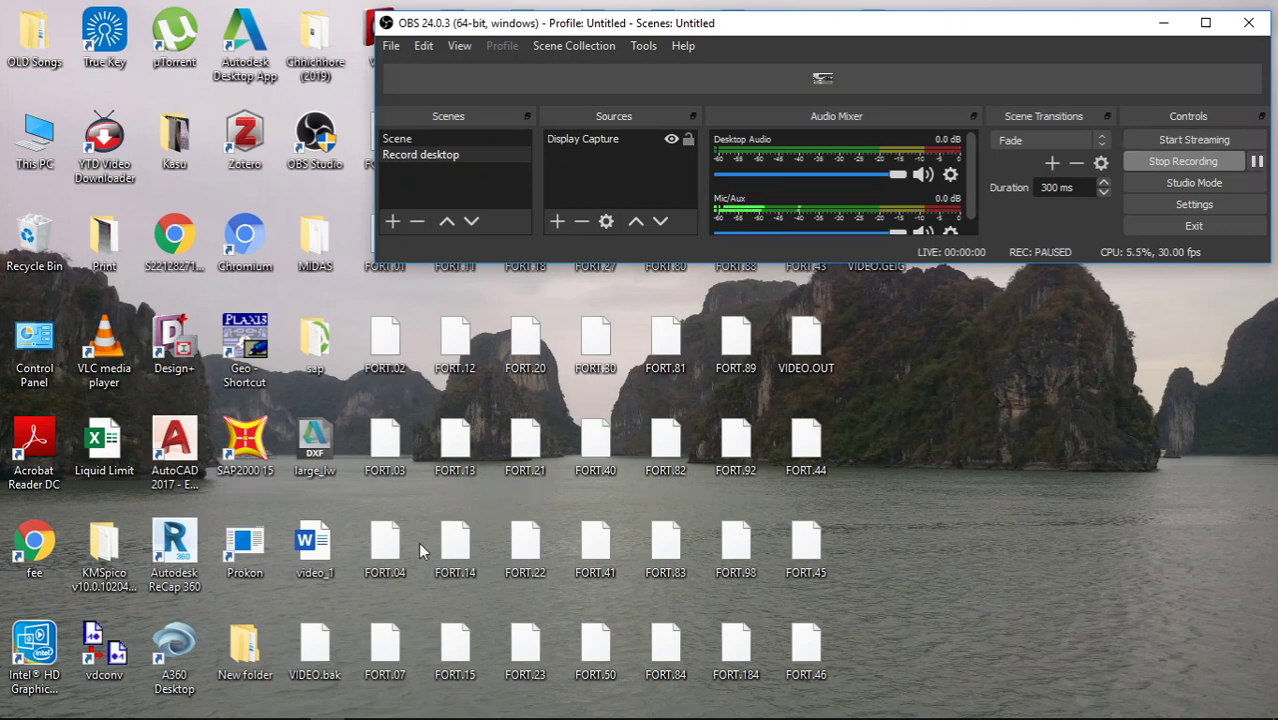
pyautogui.click(430, 706)
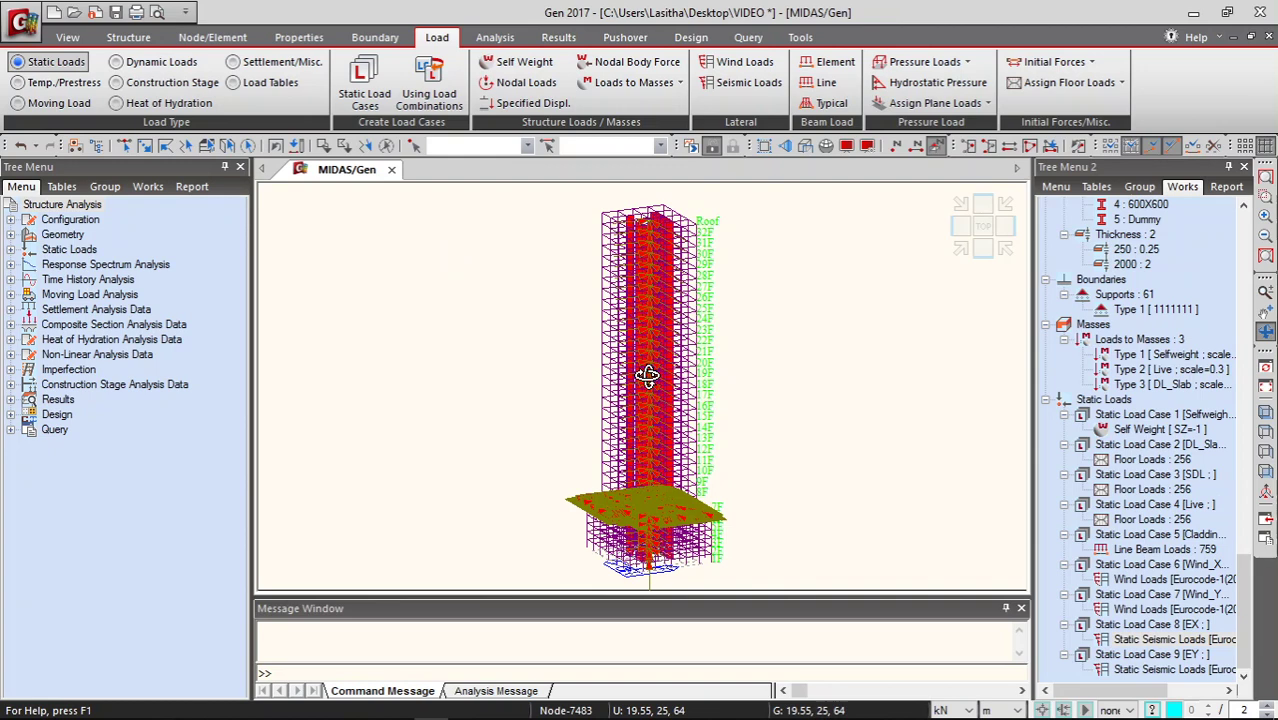
# Under Dynamic Loads, open RS Functions and start a new spectrum function at its first table row
pyautogui.click(124, 64)
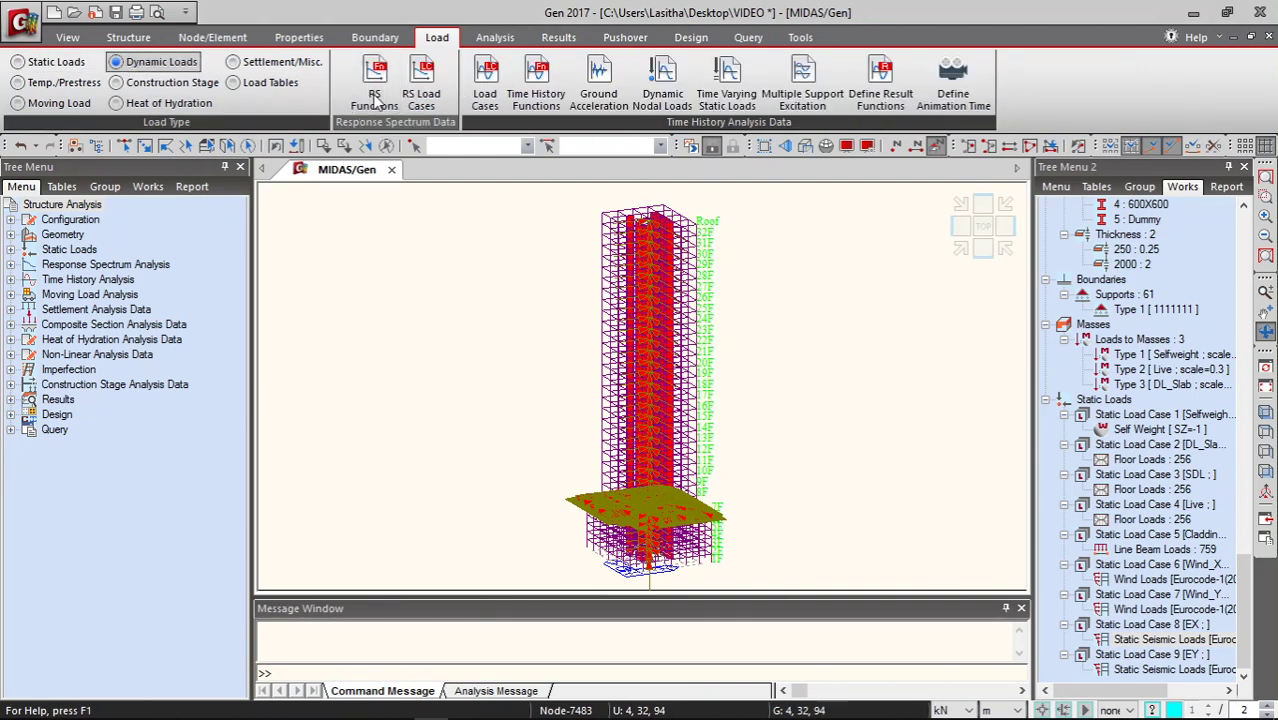
pyautogui.click(375, 90)
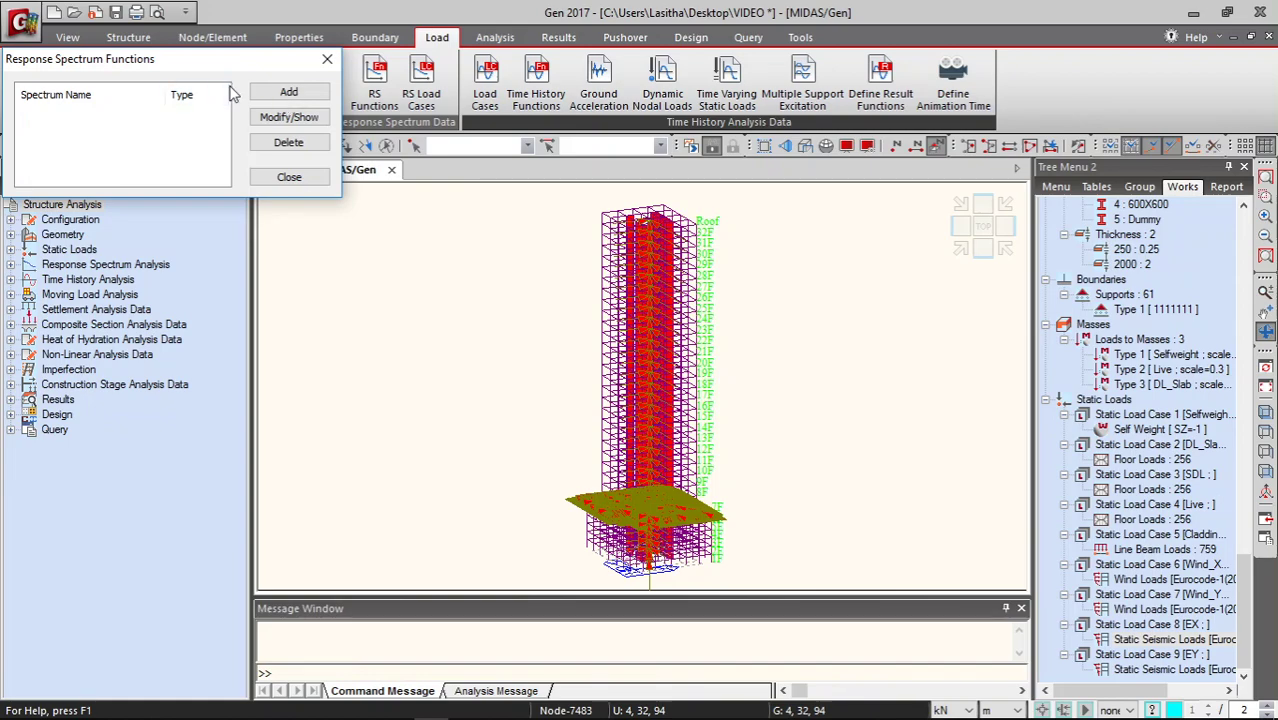
pyautogui.click(288, 91)
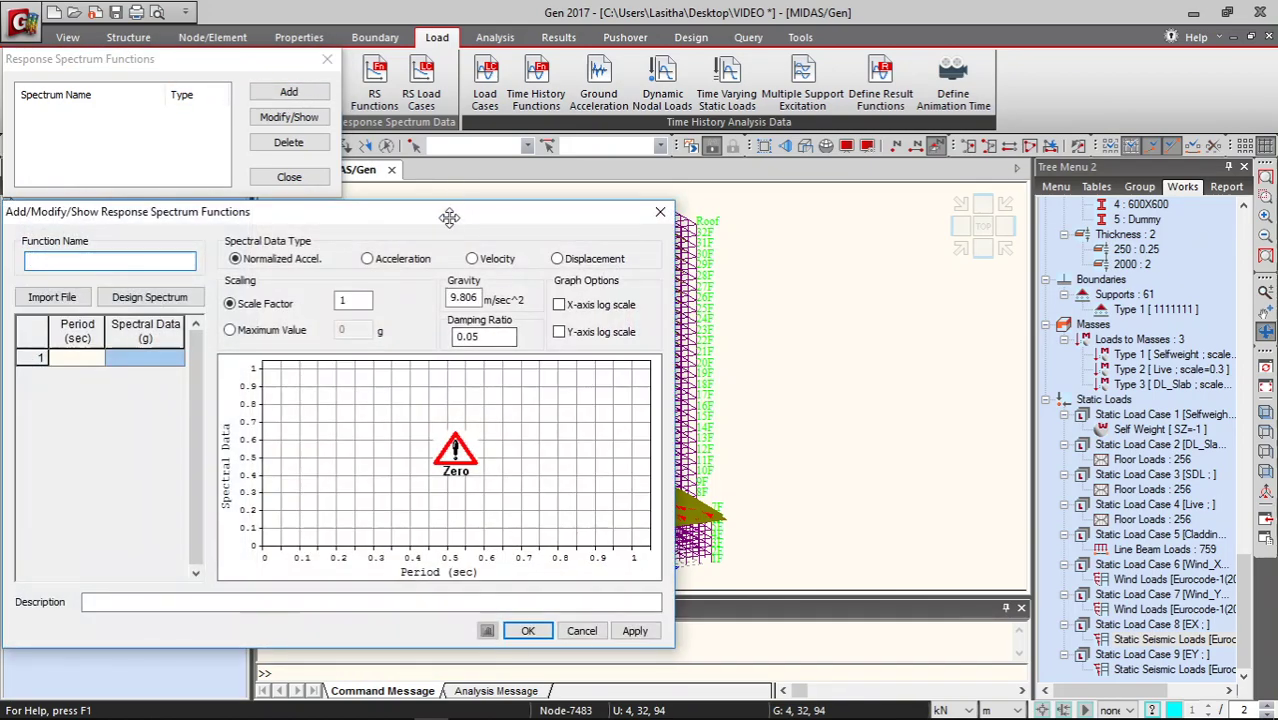
pyautogui.moveTo(449, 217); pyautogui.dragTo(657, 112)
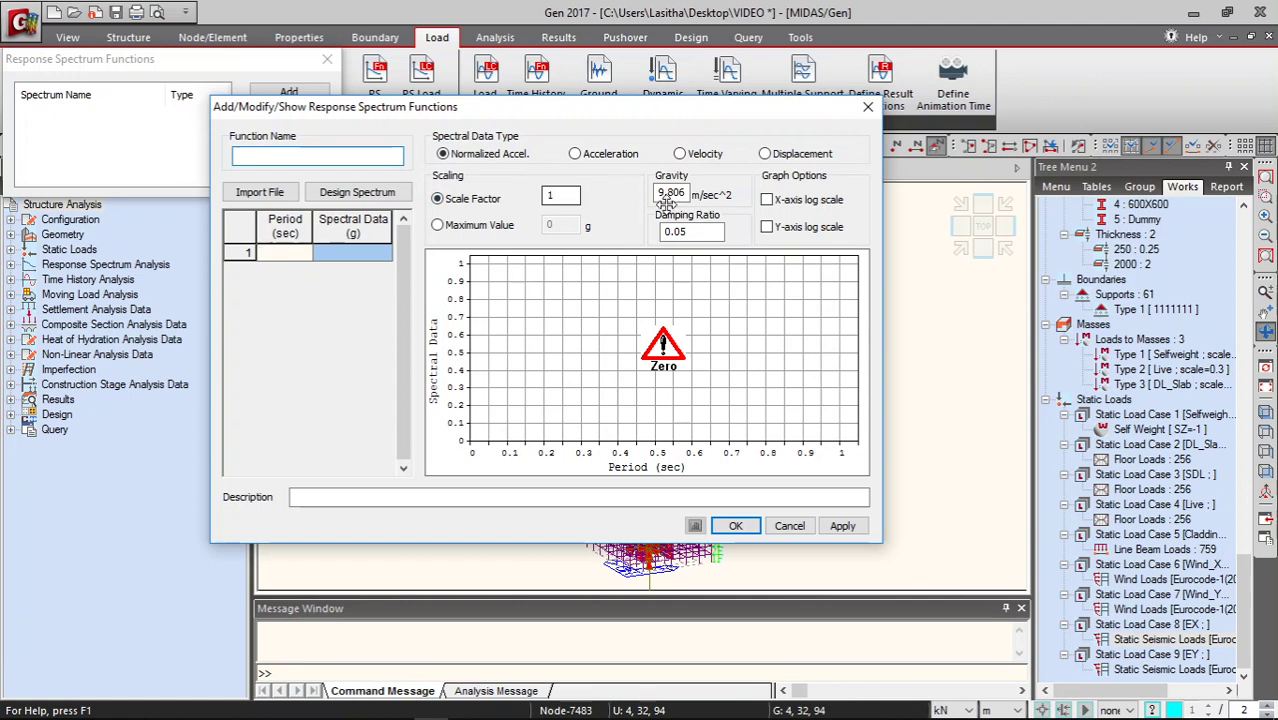
pyautogui.click(300, 254)
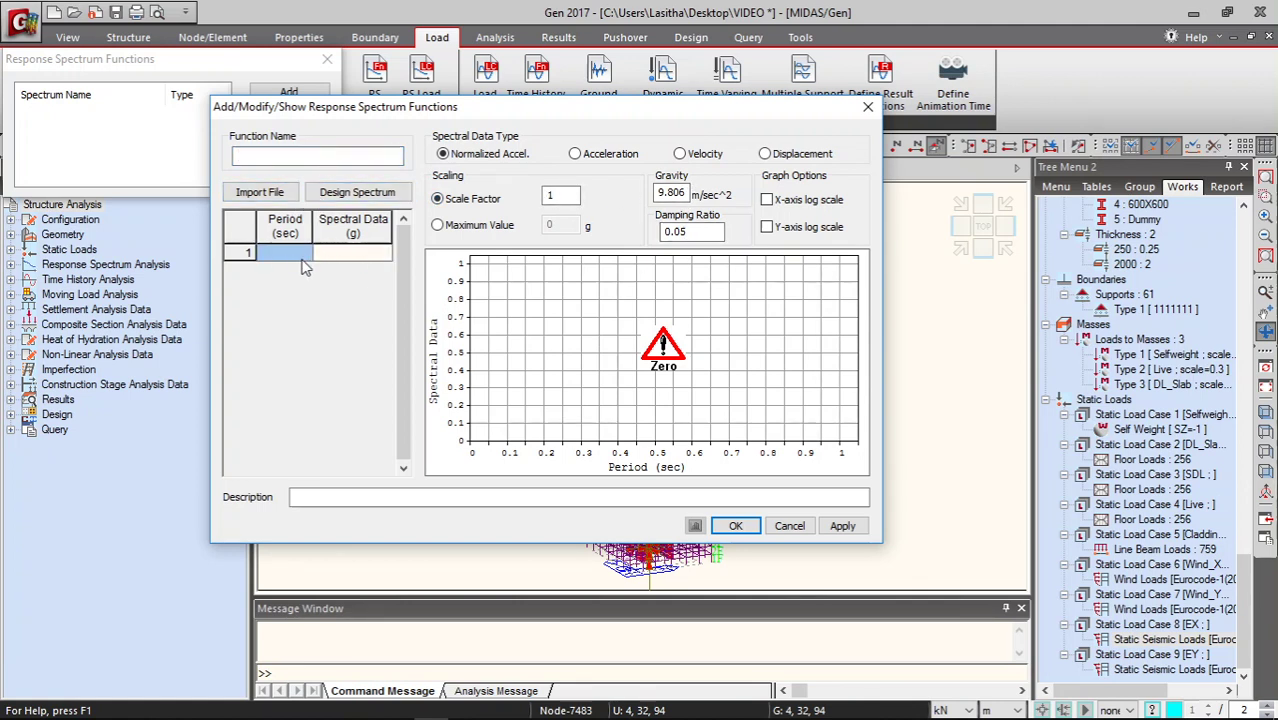
pyautogui.press('Tab')
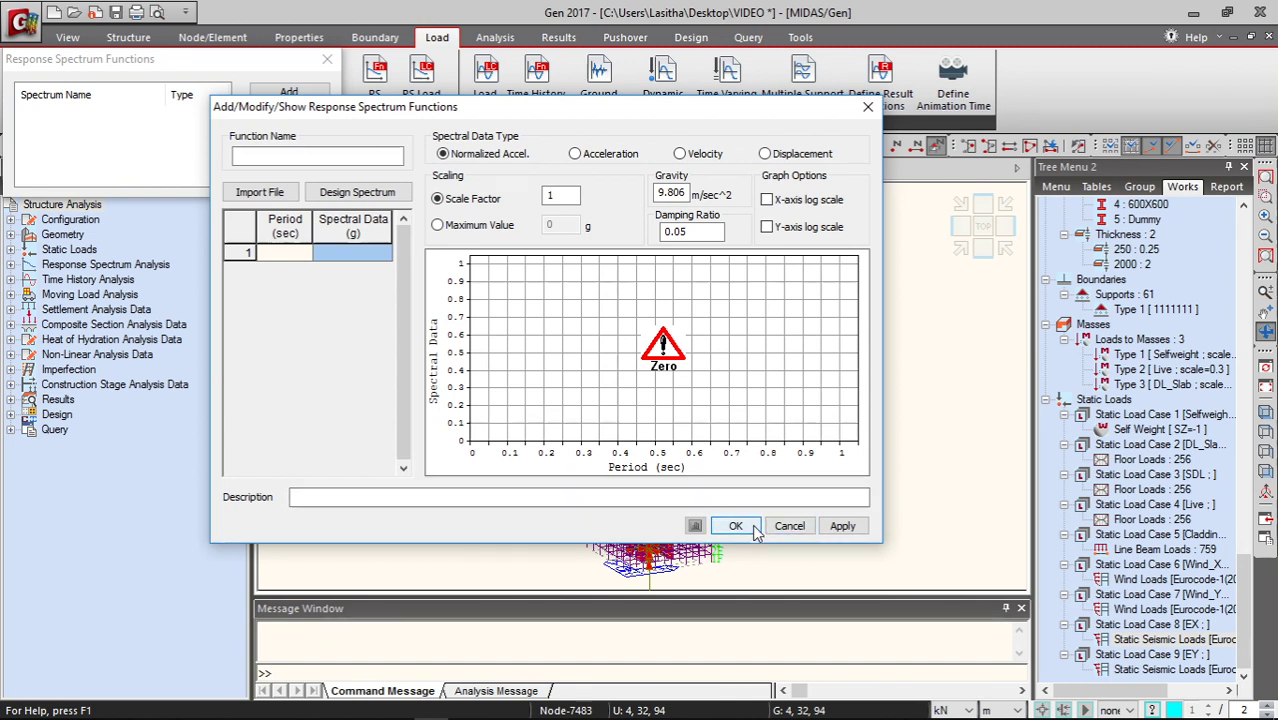
# Generate a Eurocode-8(2004) horizontal elastic design spectrum for ground type A
pyautogui.click(371, 198)
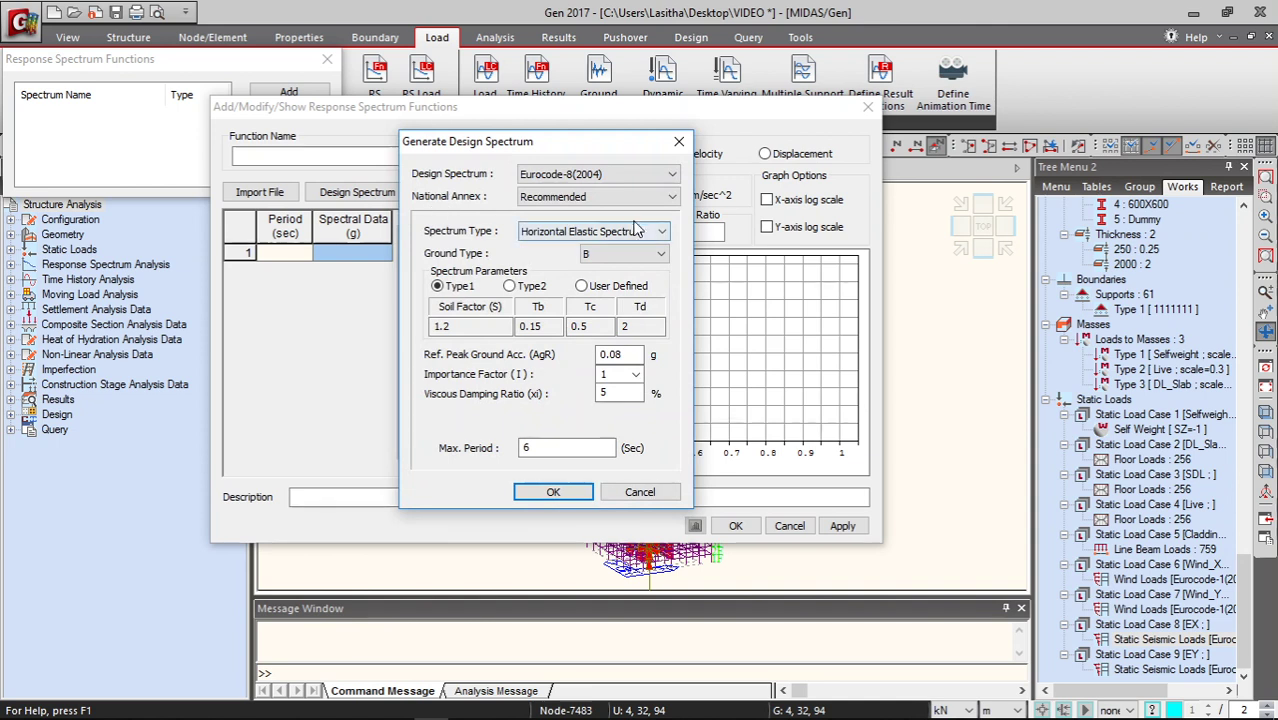
pyautogui.click(652, 258)
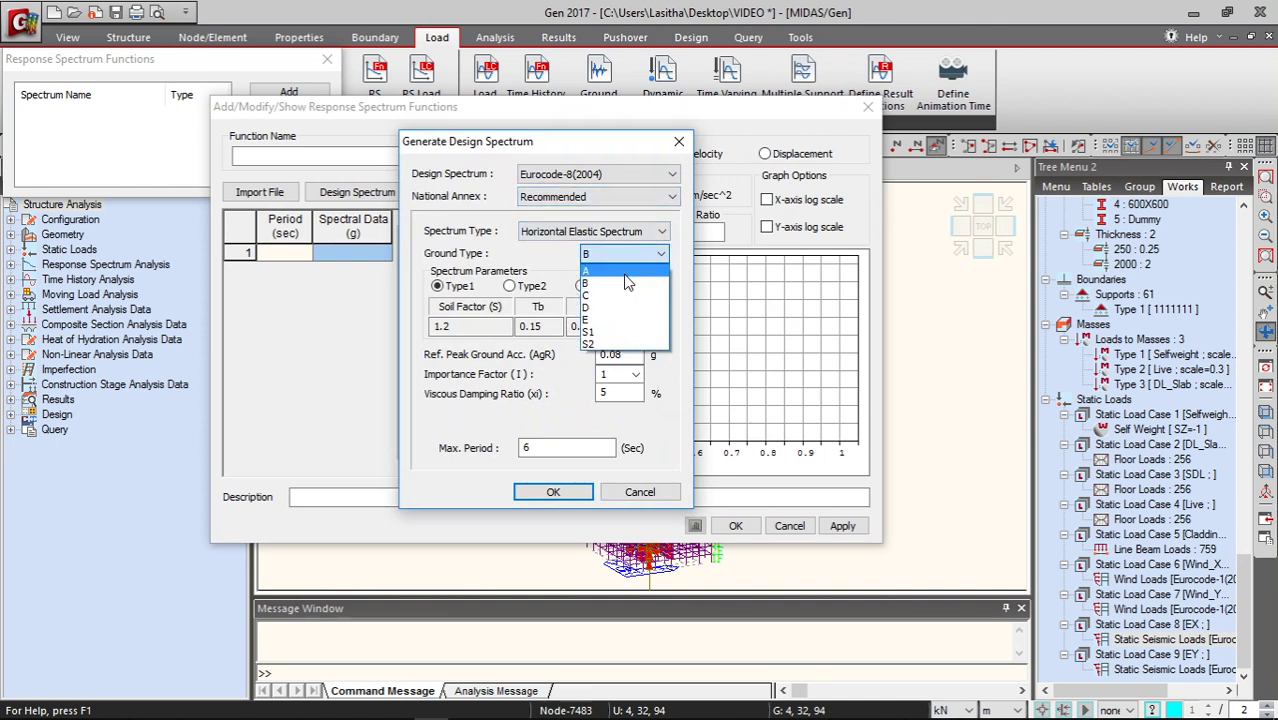
pyautogui.click(626, 270)
pyautogui.click(614, 233)
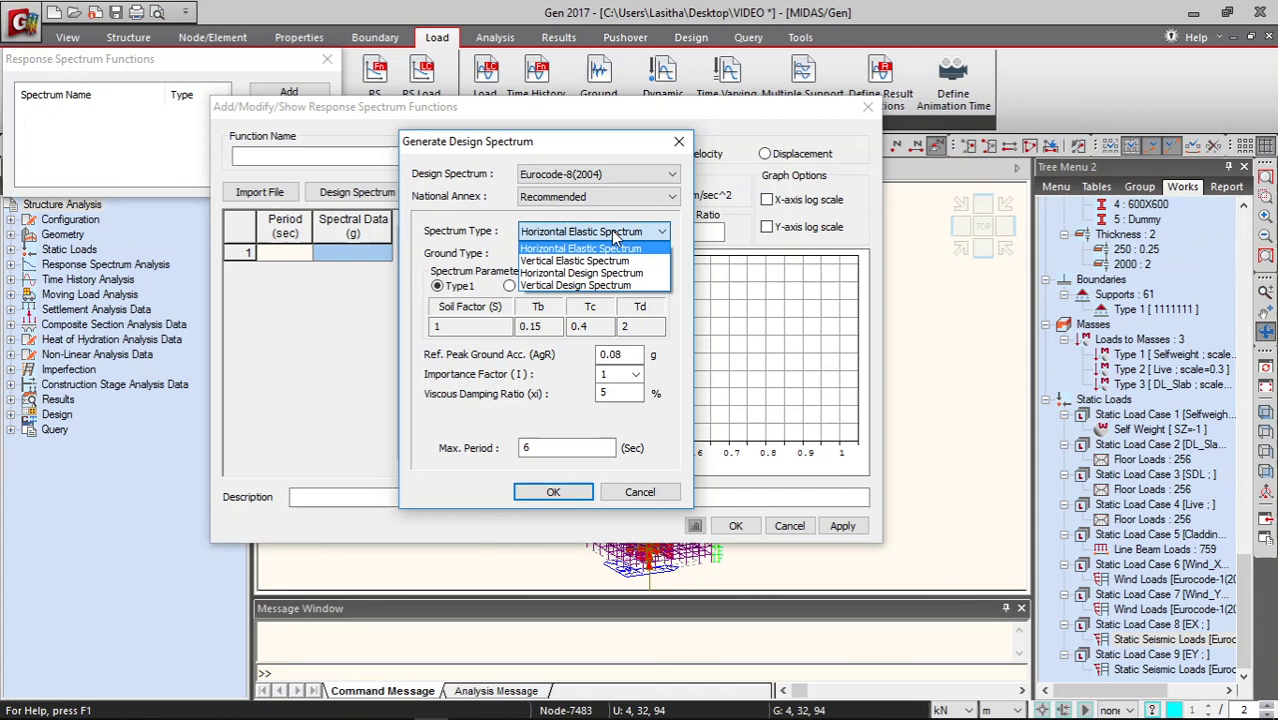
pyautogui.click(614, 233)
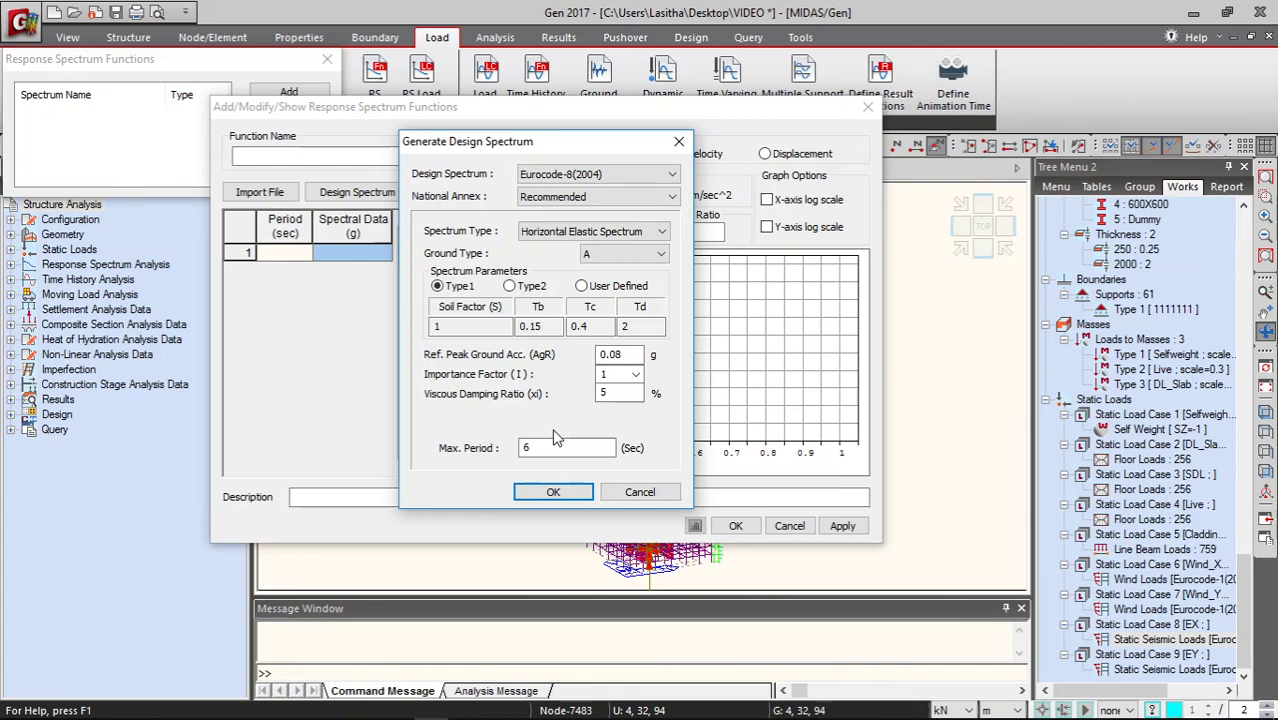
pyautogui.click(552, 494)
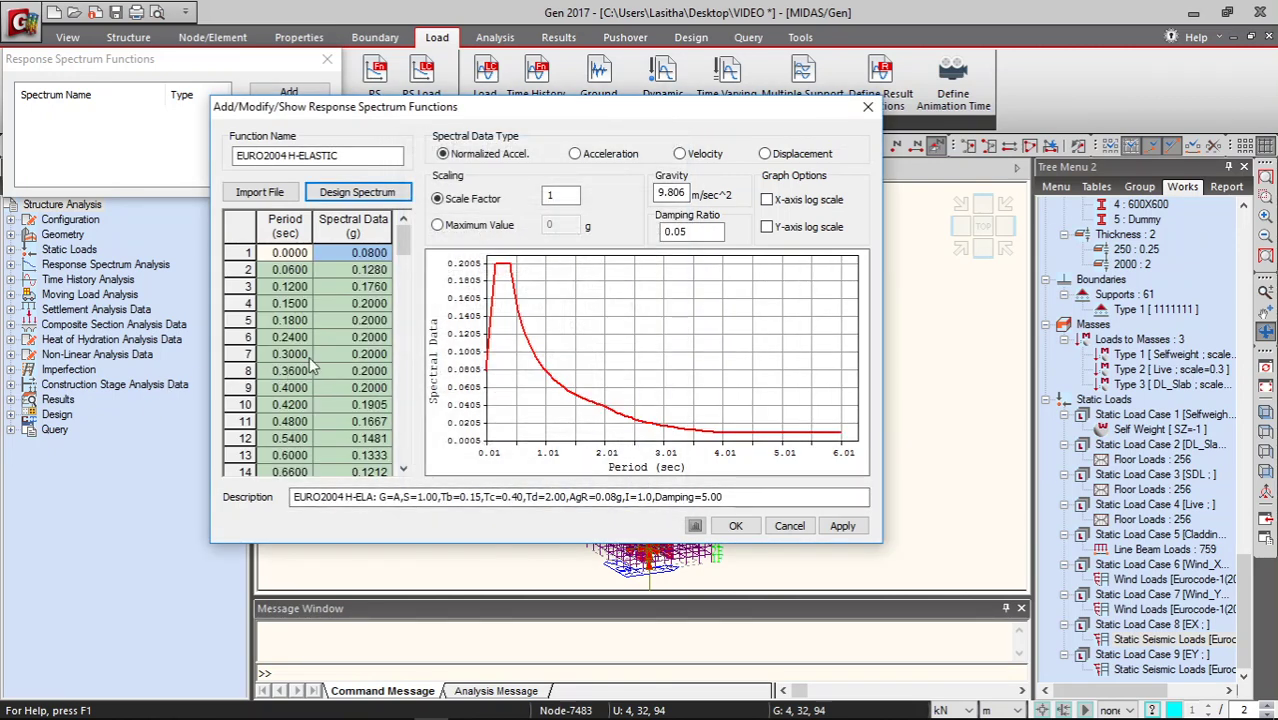
# Save the EURO2004 H-ELASTIC response spectrum function
pyautogui.moveTo(403, 240)
pyautogui.mouseDown()
pyautogui.moveTo(407, 440)
pyautogui.moveTo(404, 236)
pyautogui.mouseUp()
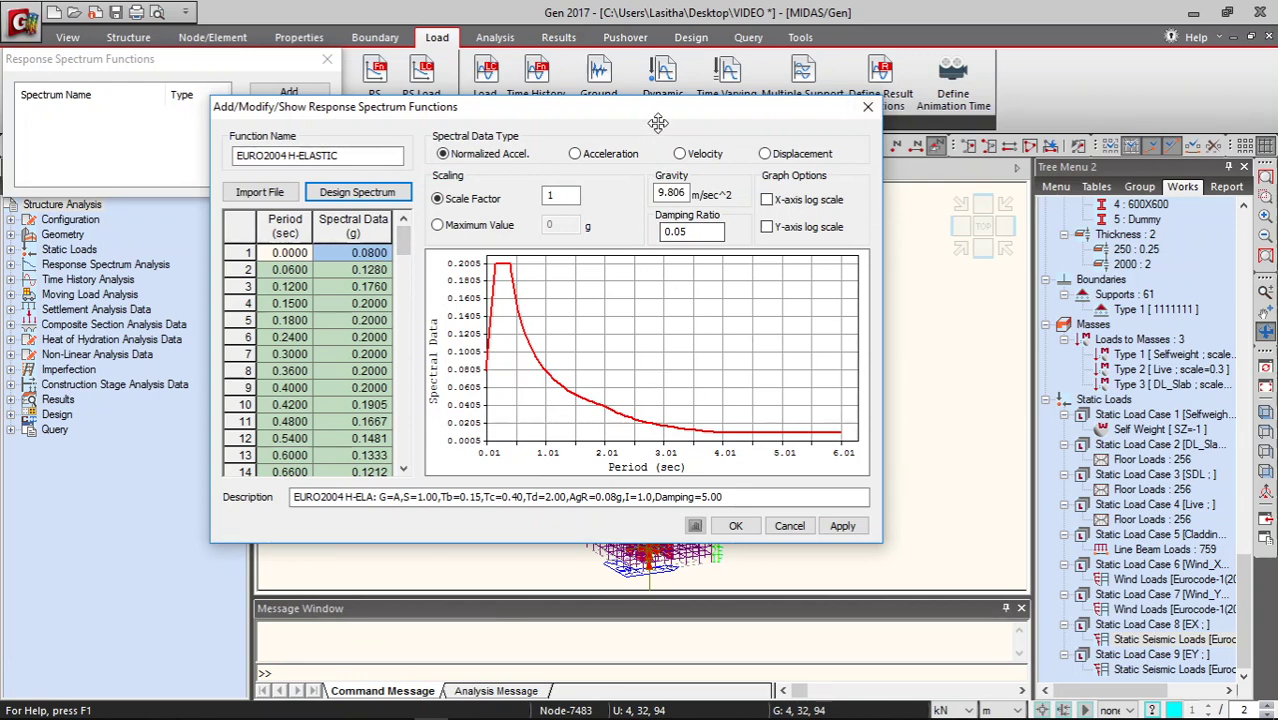
pyautogui.moveTo(661, 117); pyautogui.dragTo(665, 82)
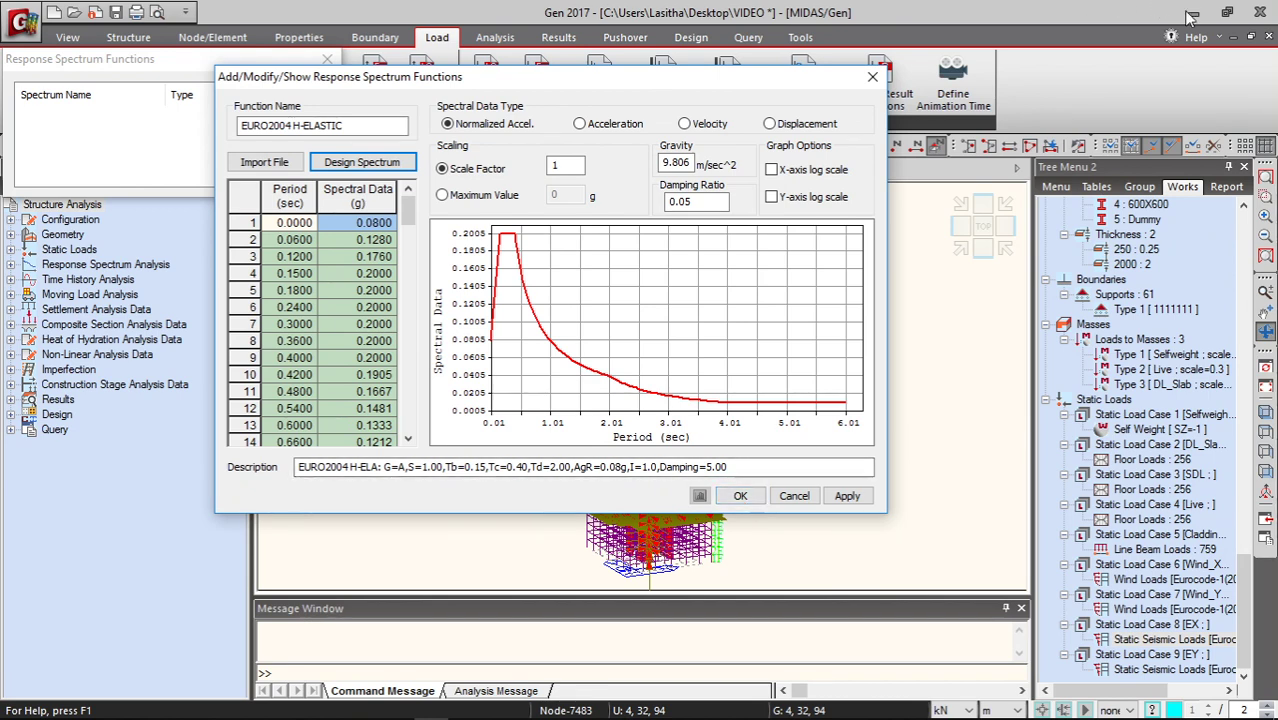
pyautogui.click(740, 497)
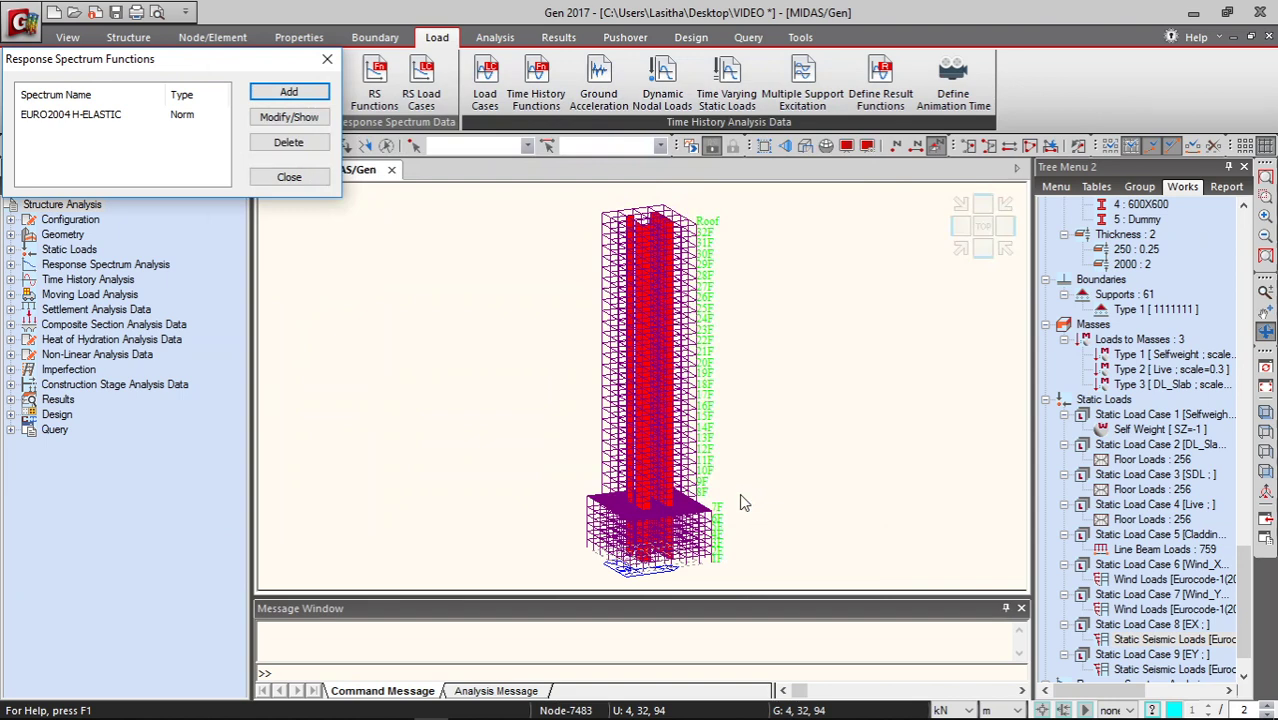
pyautogui.click(289, 180)
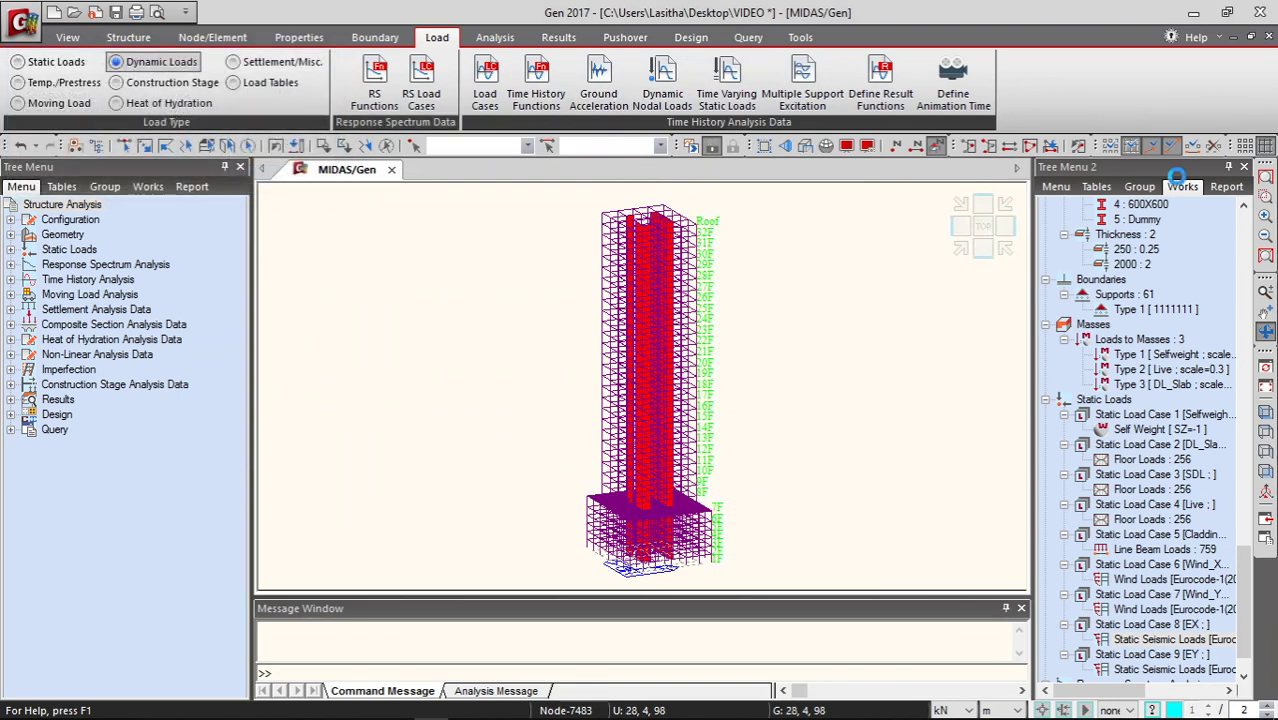
pyautogui.click(1193, 12)
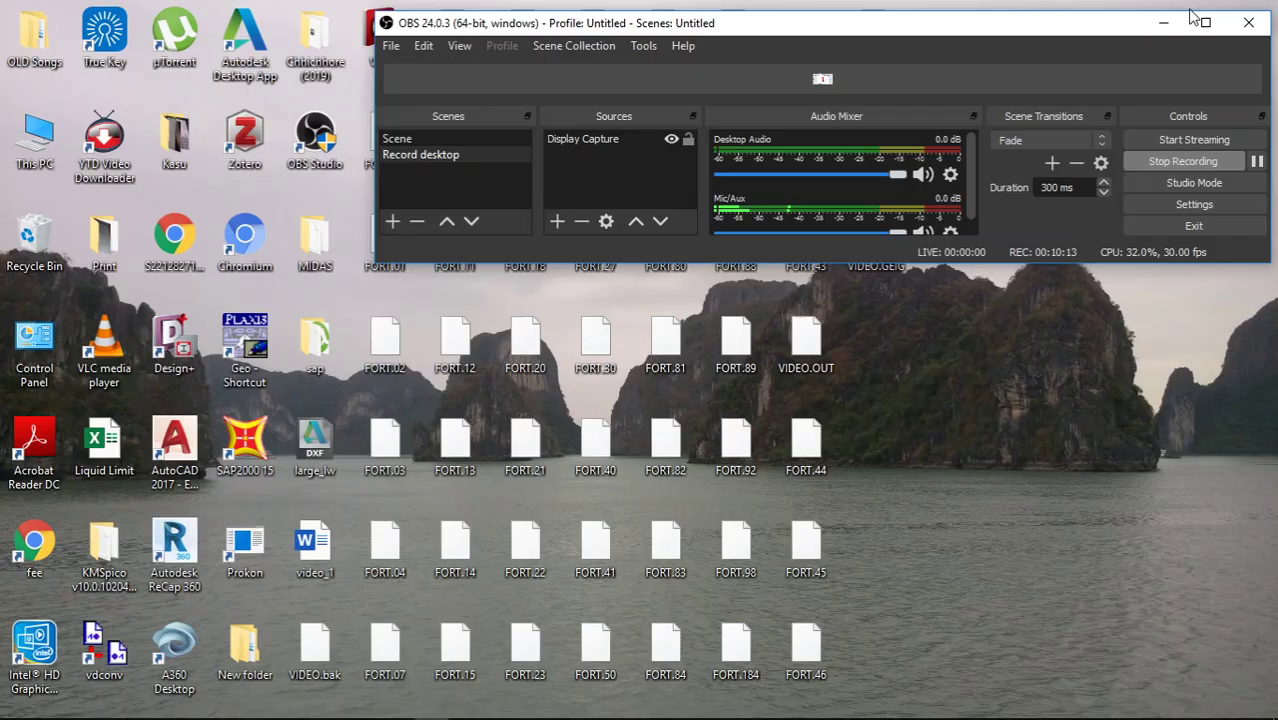
pyautogui.click(1257, 162)
pyautogui.click(432, 705)
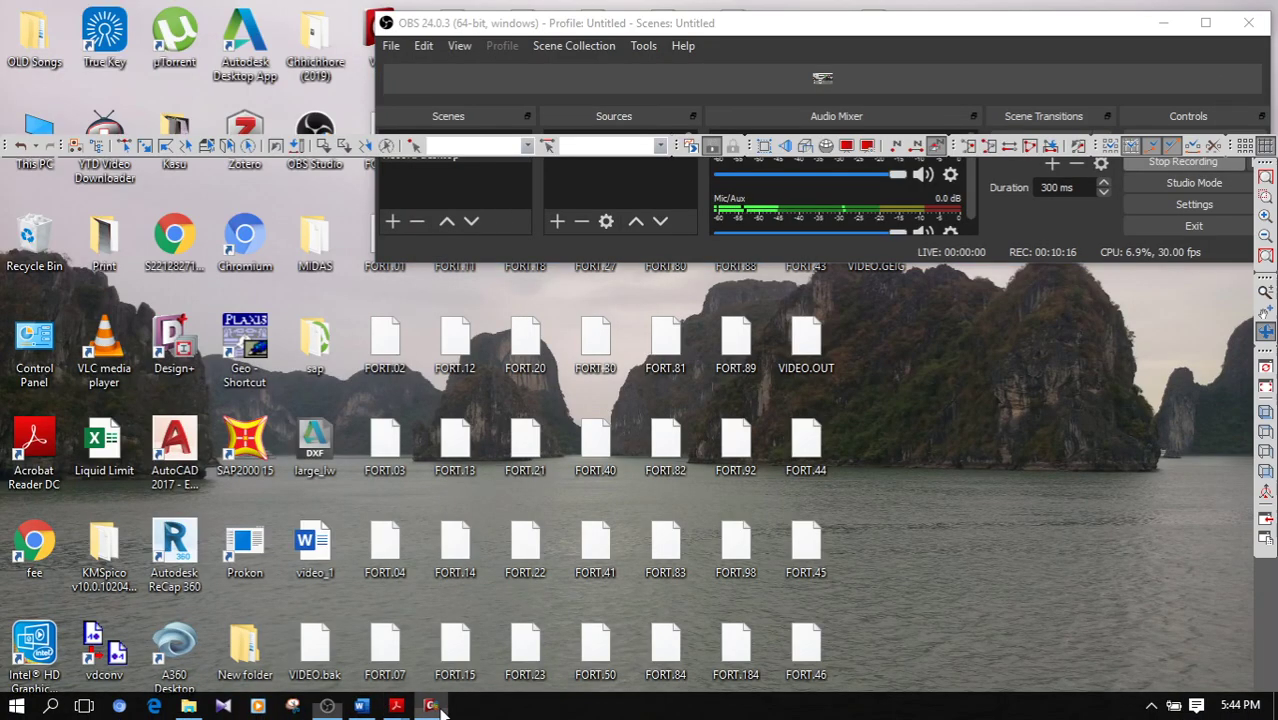